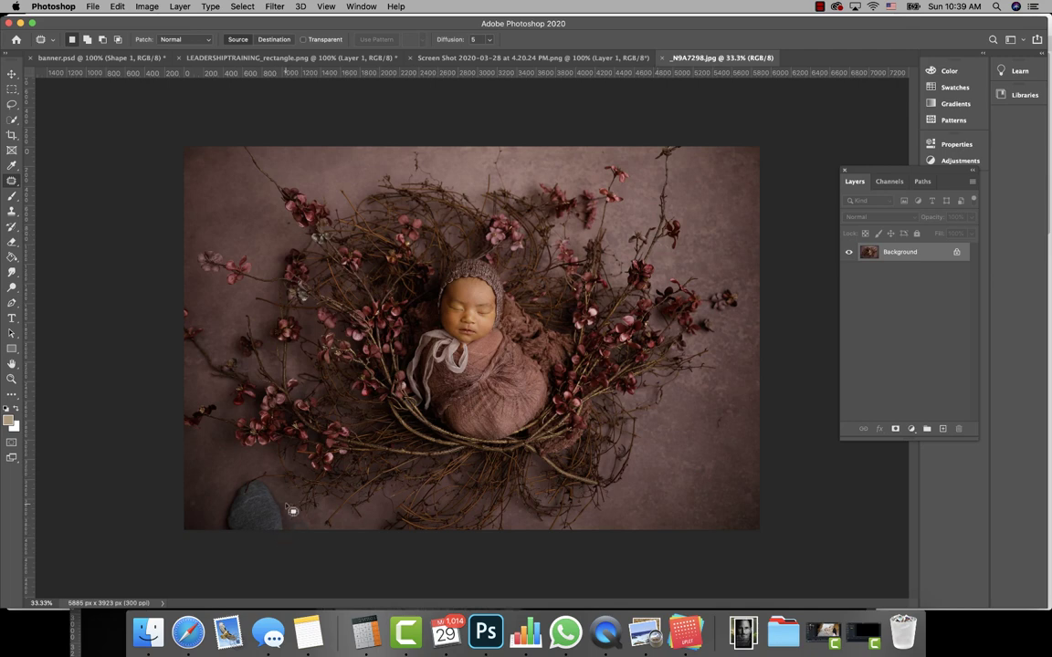
- Patch away the grey rock in the bottom-left corner with clean backdrop, then deselect
mouse_move(285, 500)
left_mouse_down()
mouse_move(233, 471)
mouse_move(261, 566)
mouse_move(274, 539)
left_mouse_up()
left_click_drag(245, 500, 630, 429)
key("ctrl+d")
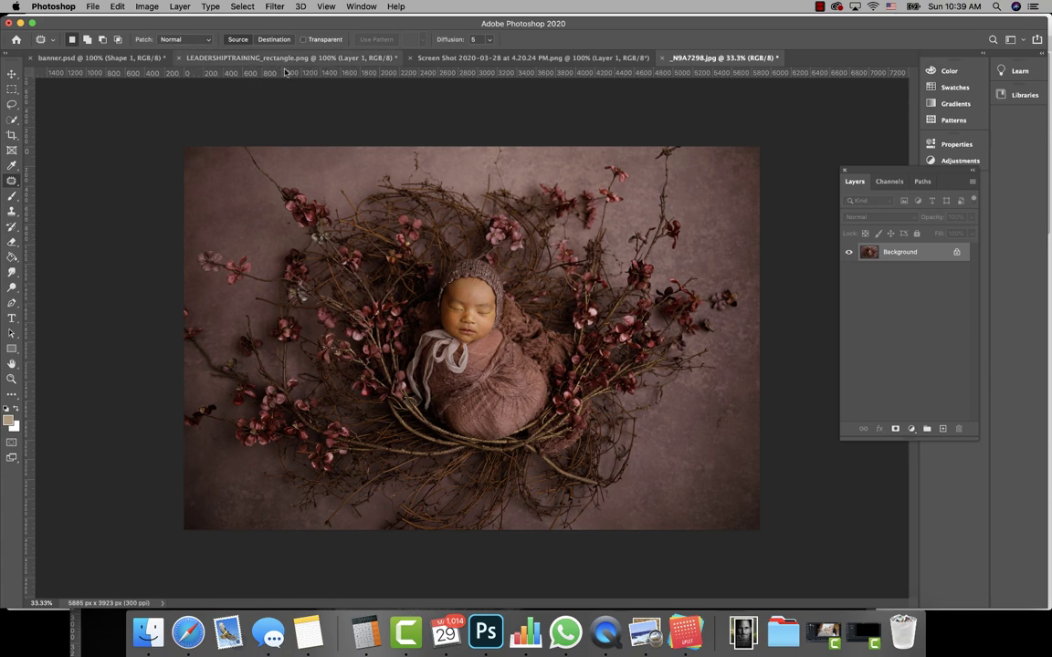
- At 200% zoom, patch a blemish on the left cheek, then fit the photo on screen
left_click(326, 6)
left_click(330, 161)
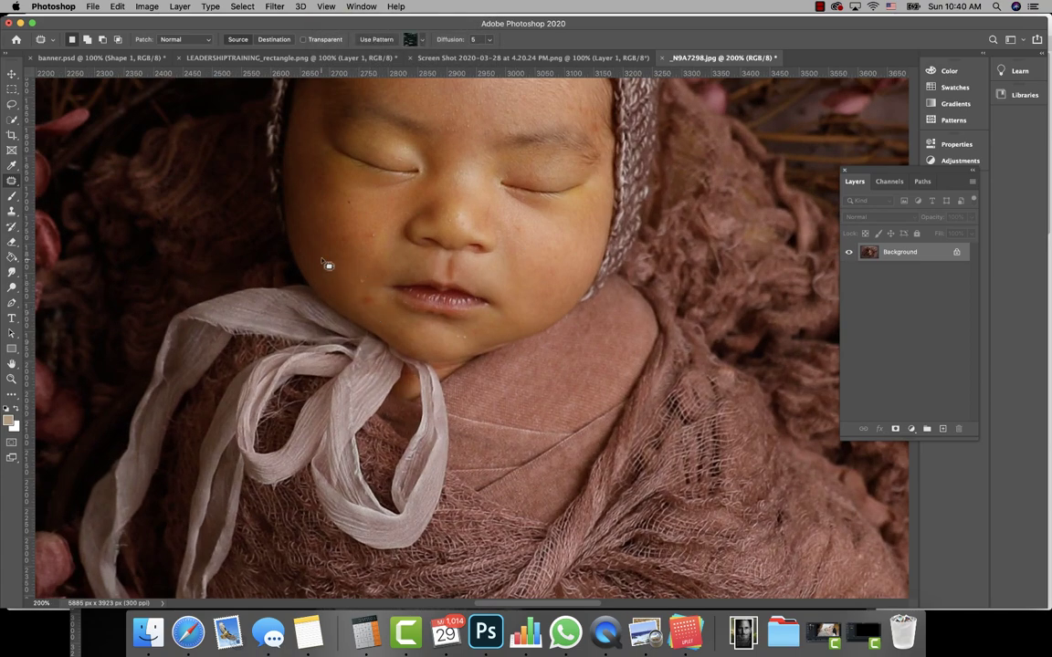
mouse_move(343, 246)
left_mouse_down()
mouse_move(383, 235)
mouse_move(353, 254)
mouse_move(382, 293)
mouse_move(384, 323)
left_mouse_up()
mouse_move(535, 245)
left_mouse_down()
mouse_move(515, 230)
mouse_move(530, 277)
left_mouse_up()
scroll(501, 211, "up", 5)
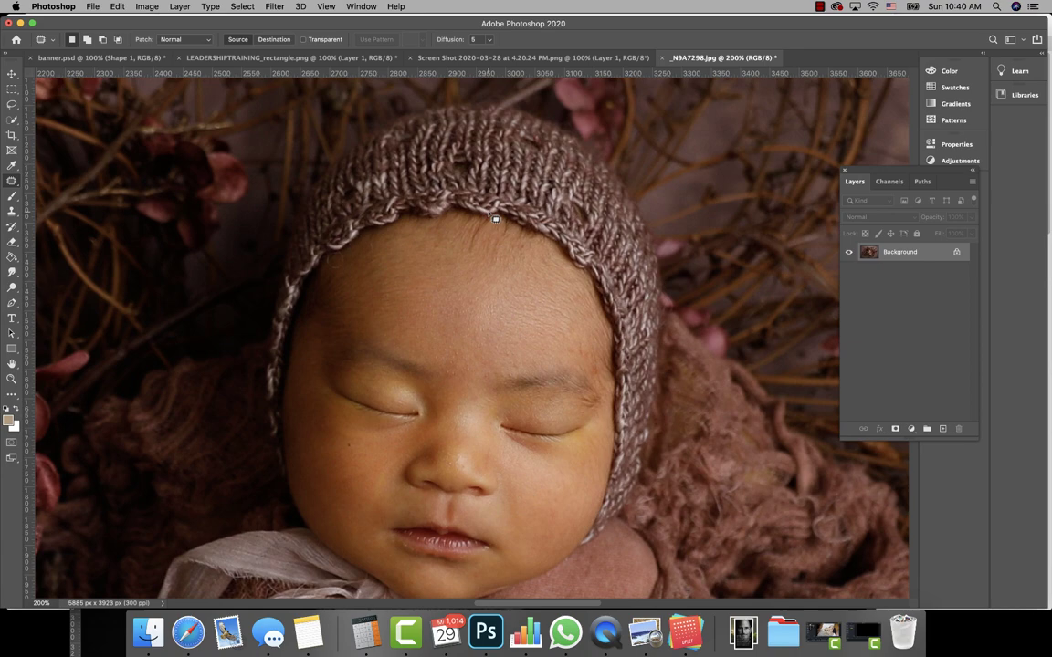
left_click(326, 6)
left_click(348, 116)
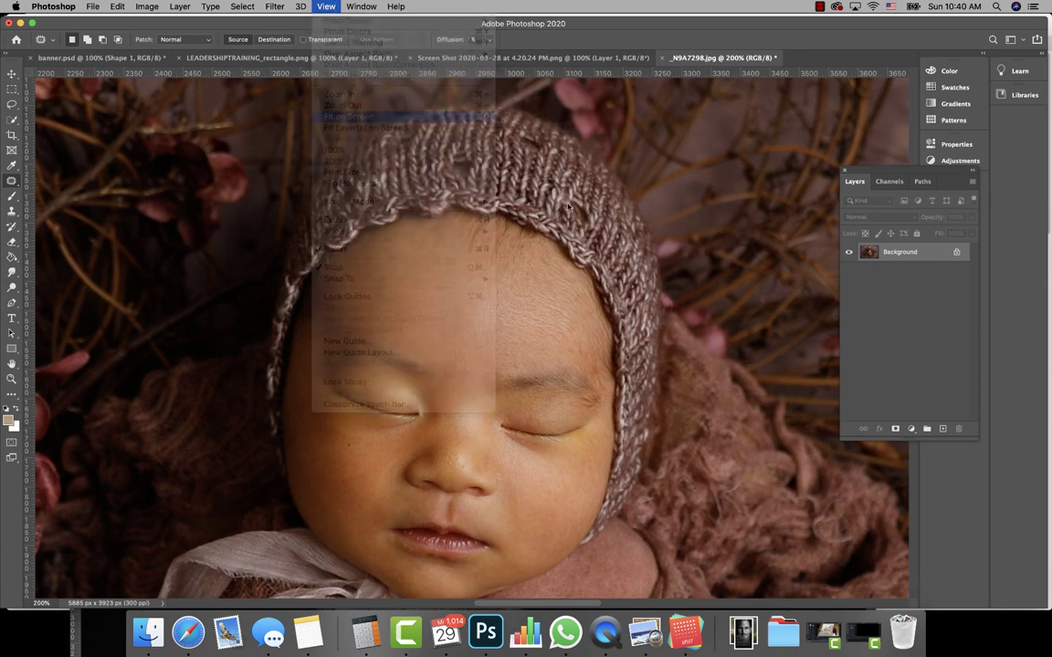
- Crop the photo to a 24 × 16 ratio, rotated about -3° to straighten it
left_click(12, 134)
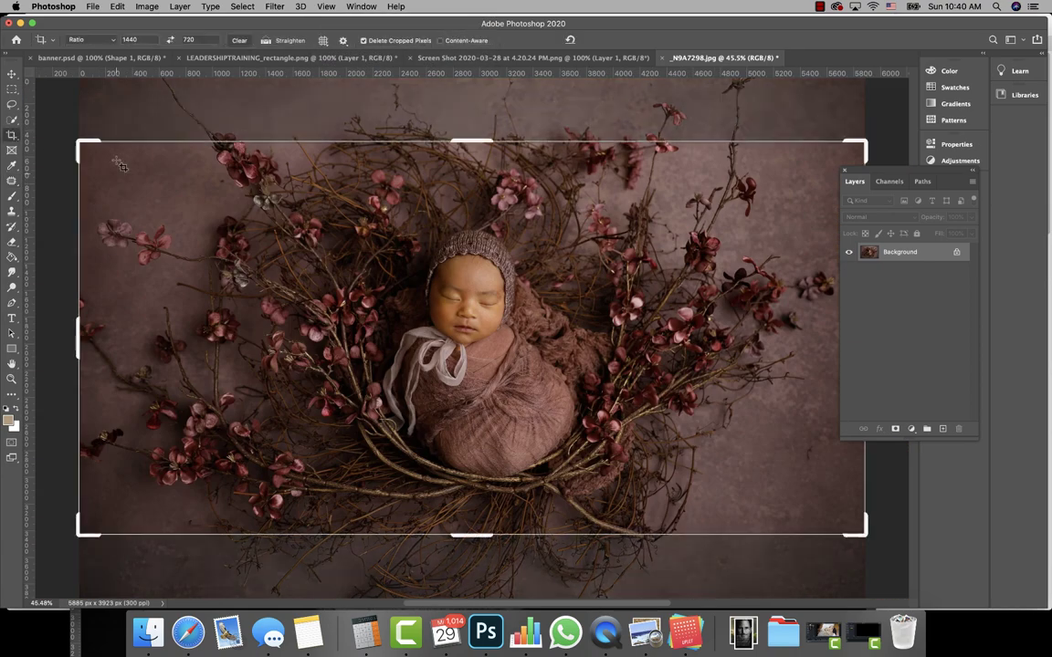
double_click(133, 39)
type("24")
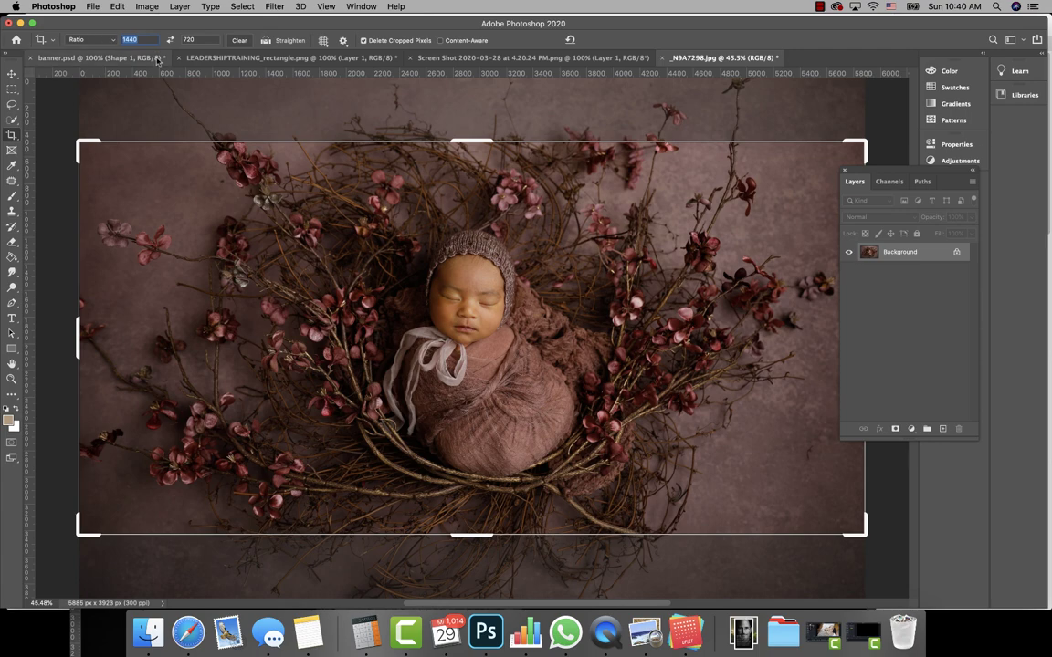
key("Tab")
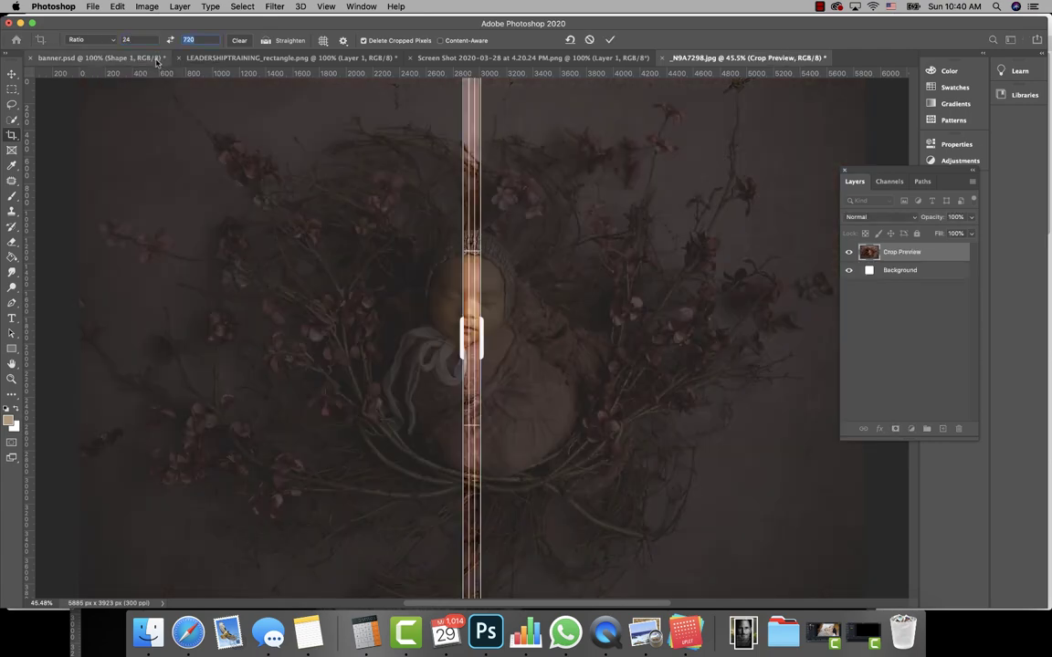
type("16")
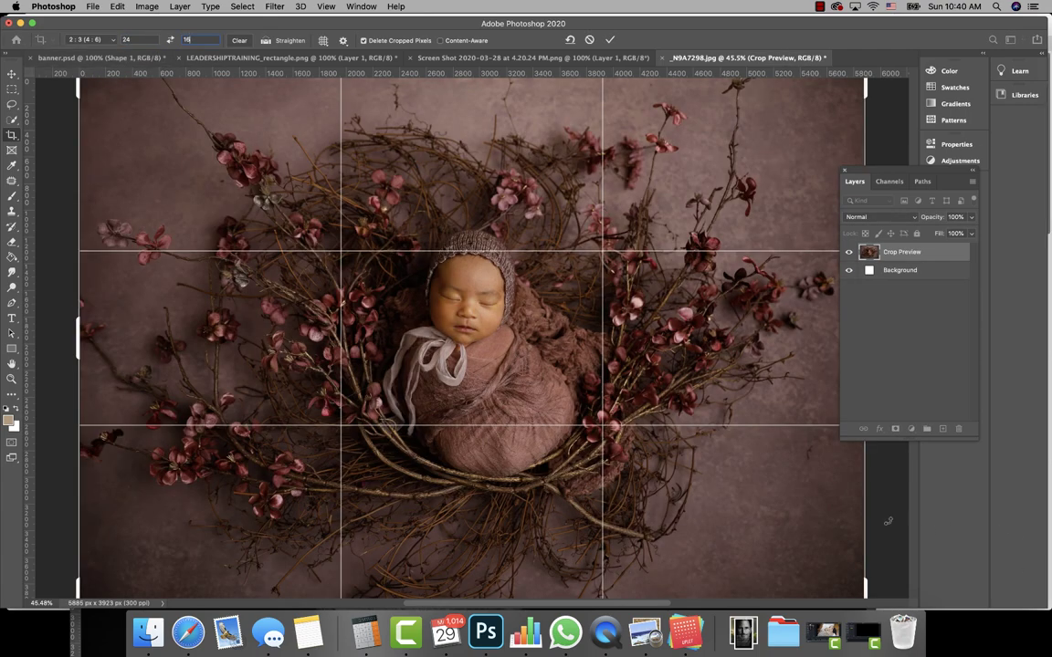
left_click_drag(885, 517, 874, 463)
key("Return")
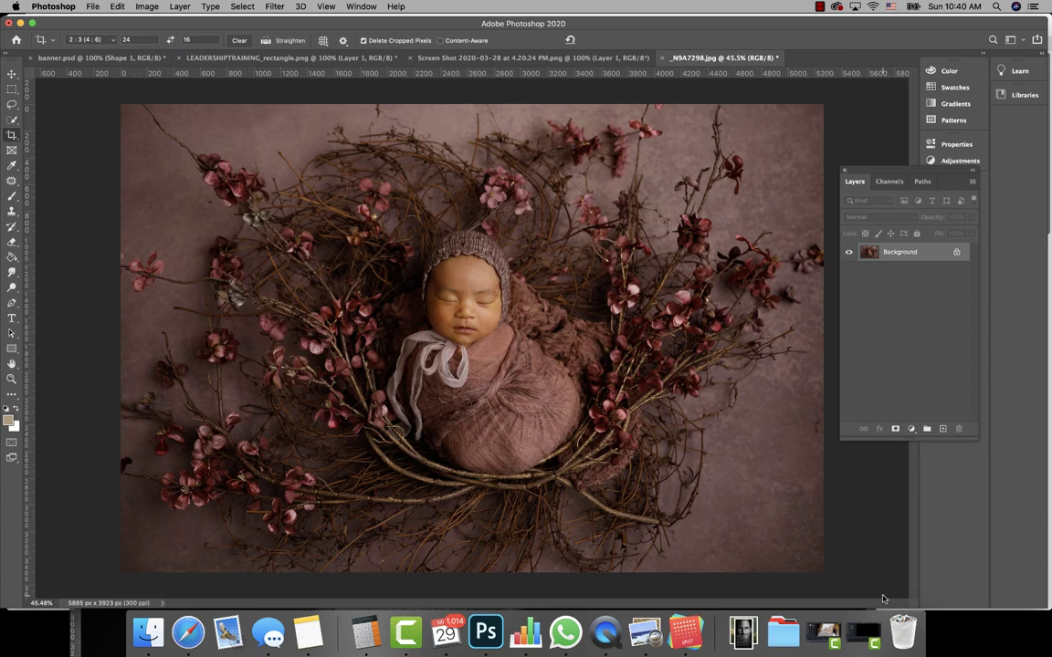
- Lower the Reds saturation slightly in Hue/Saturation
left_click(149, 7)
mouse_move(164, 37)
left_click(306, 93)
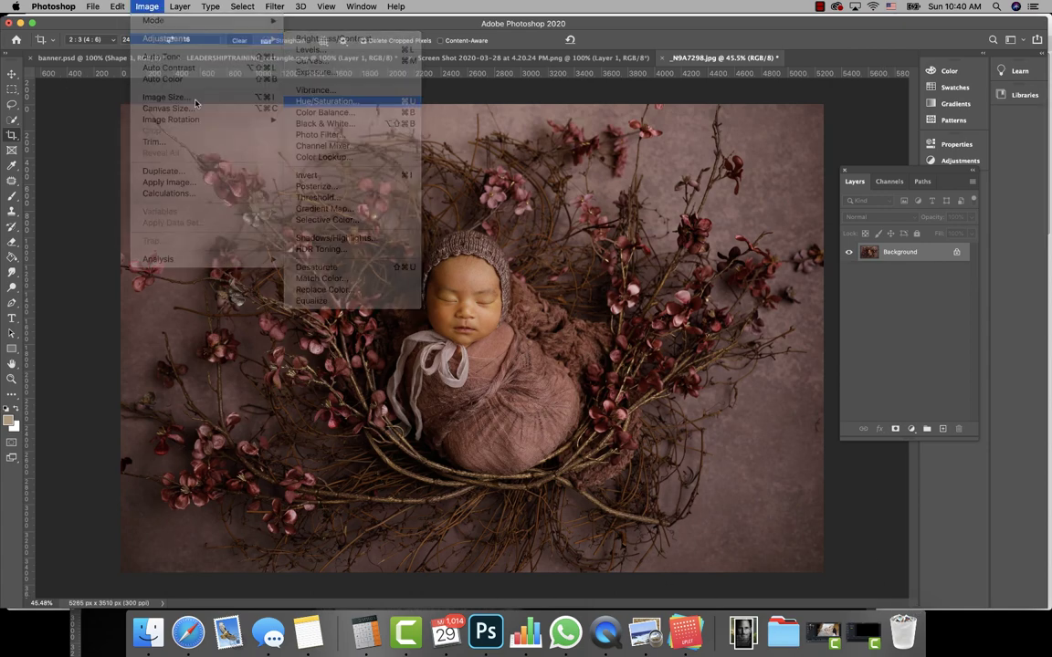
left_click(700, 149)
left_click(694, 162)
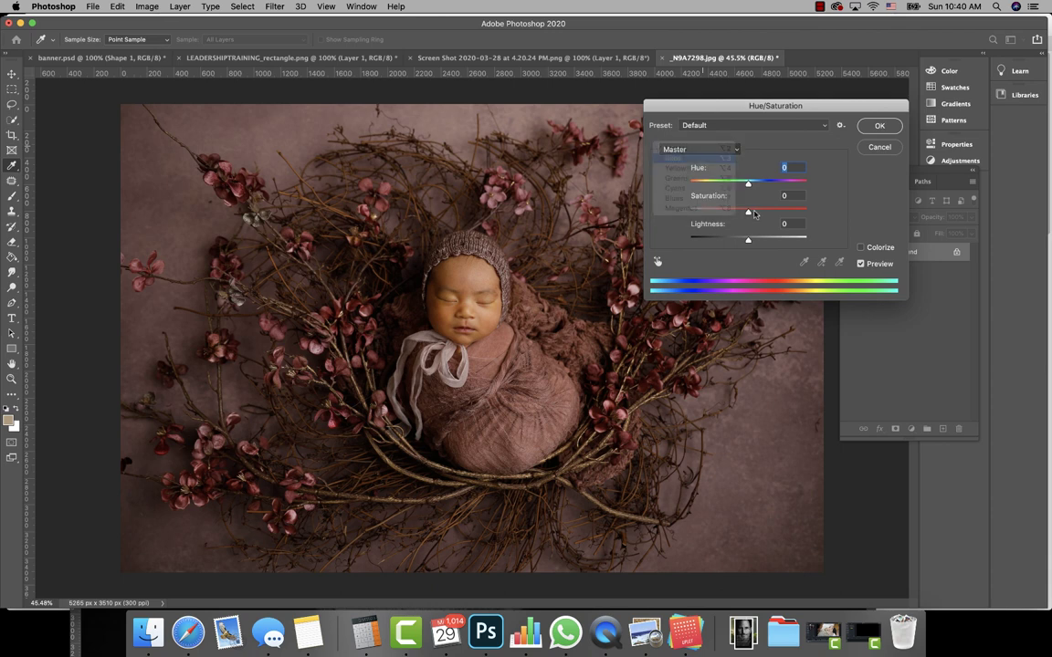
left_click_drag(748, 214, 746, 214)
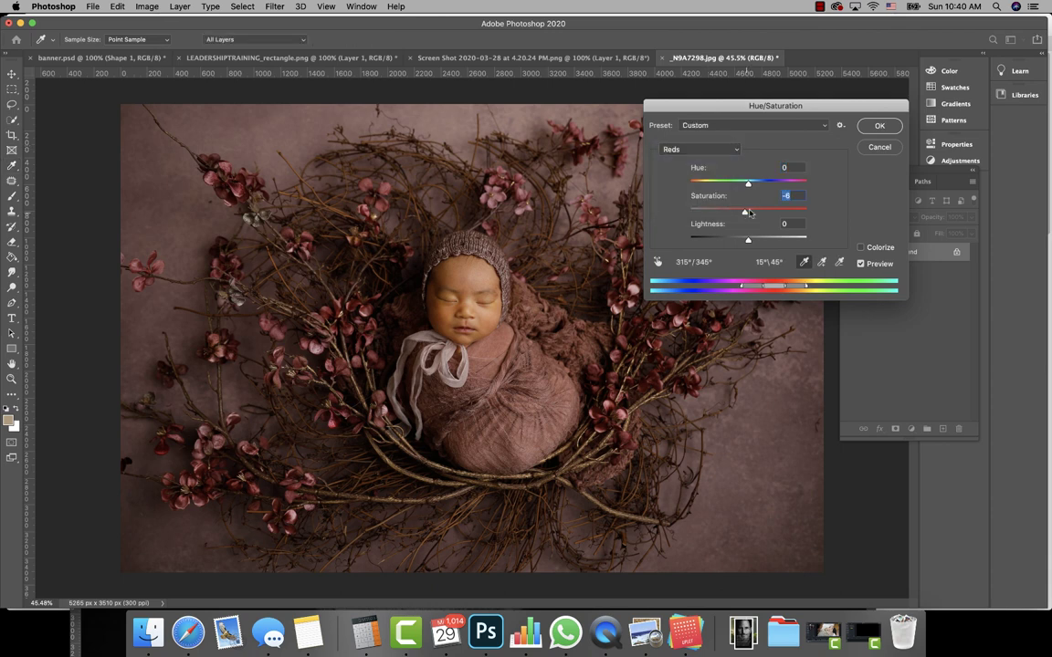
left_click(867, 127)
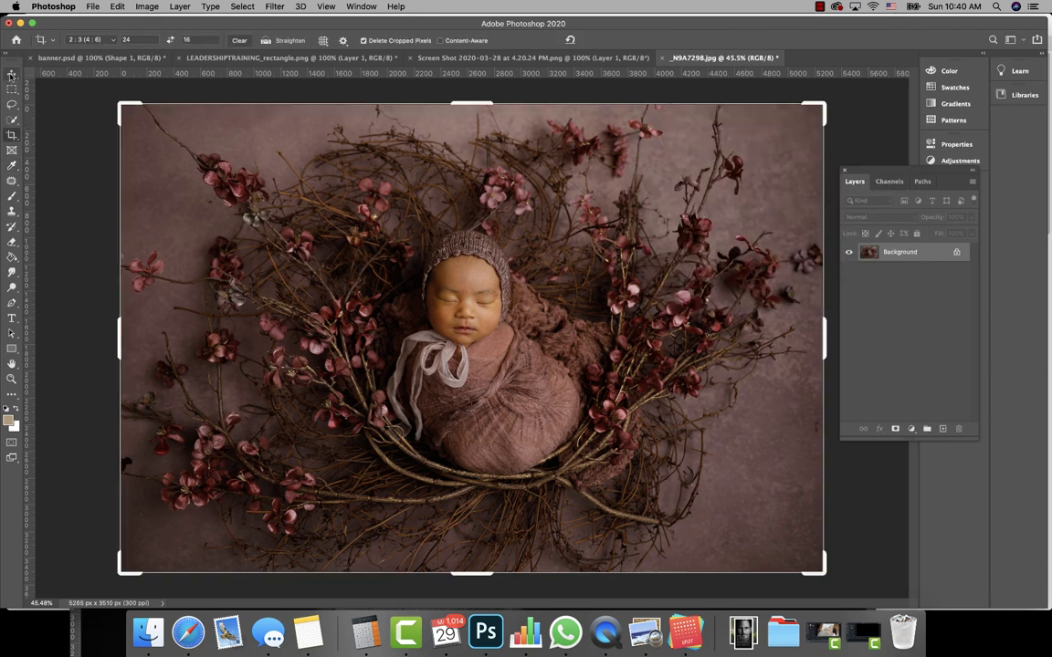
- Raise a Curves point near Input 56 to brighten the shadows
left_click(147, 6)
mouse_move(173, 37)
left_click(302, 66)
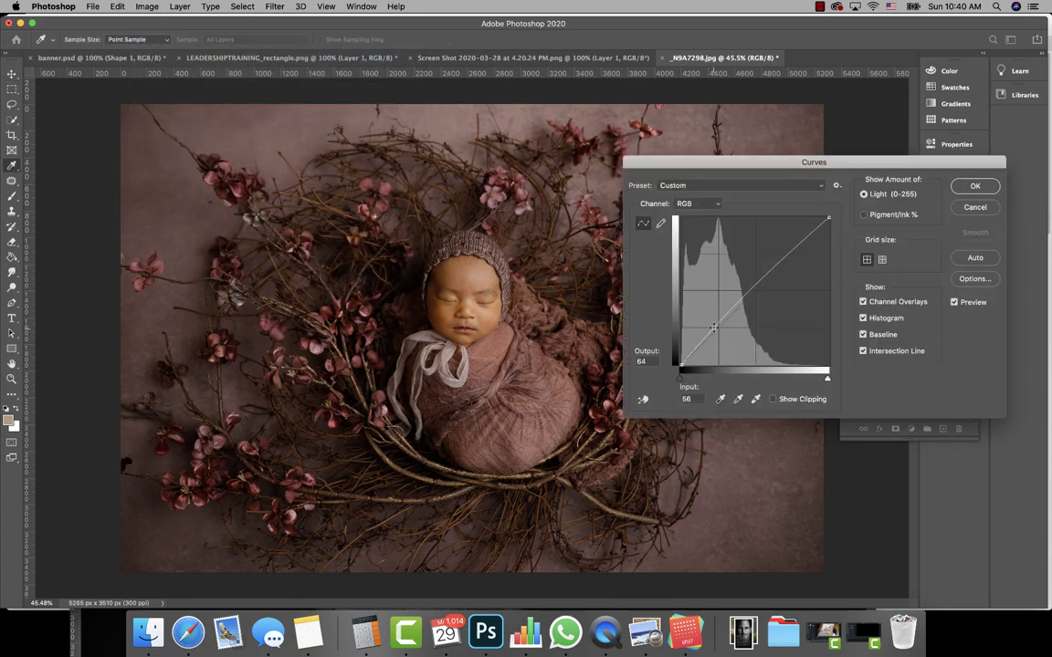
left_click_drag(714, 332, 714, 326)
left_click(995, 187)
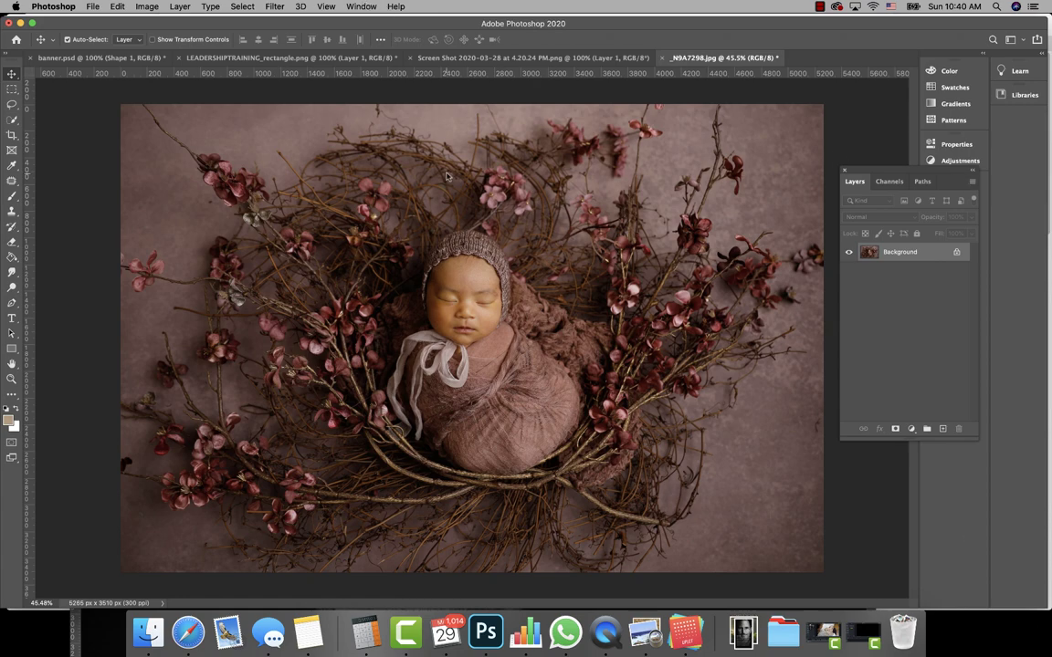
- Save the photo as s_N9A7298.jpg with the default JPEG options
left_click(92, 7)
left_click(139, 136)
key("Left")
type("s")
key("Return")
key("Return")
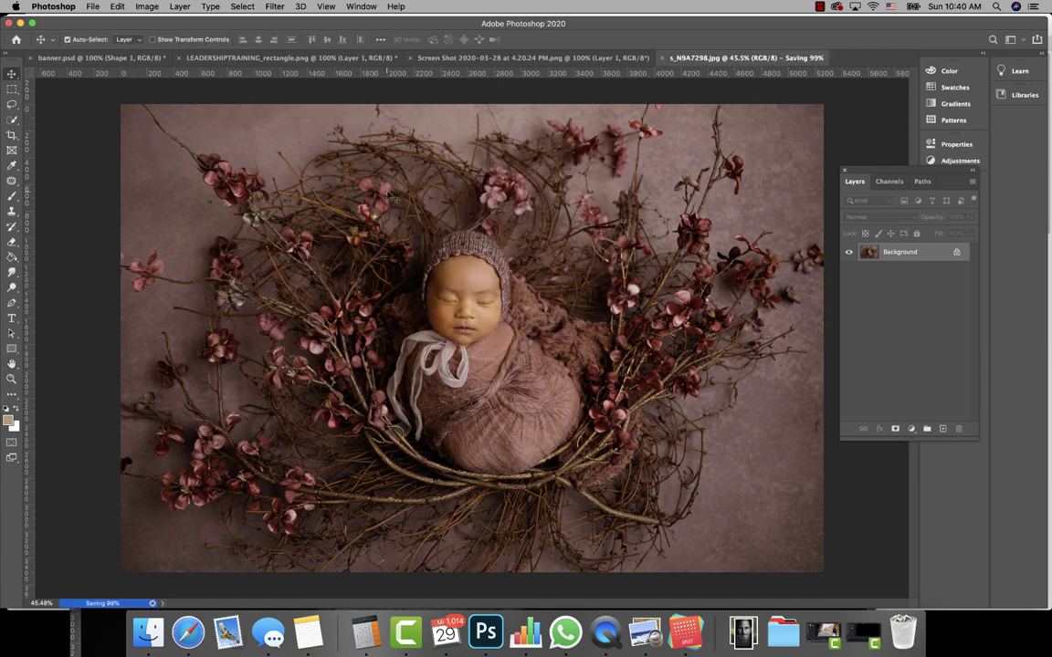
- In the Actions panel, expand LSP SIGNATURE NEWBORN and run Newborn Perfect Skin Base
left_click(366, 7)
left_click(429, 87)
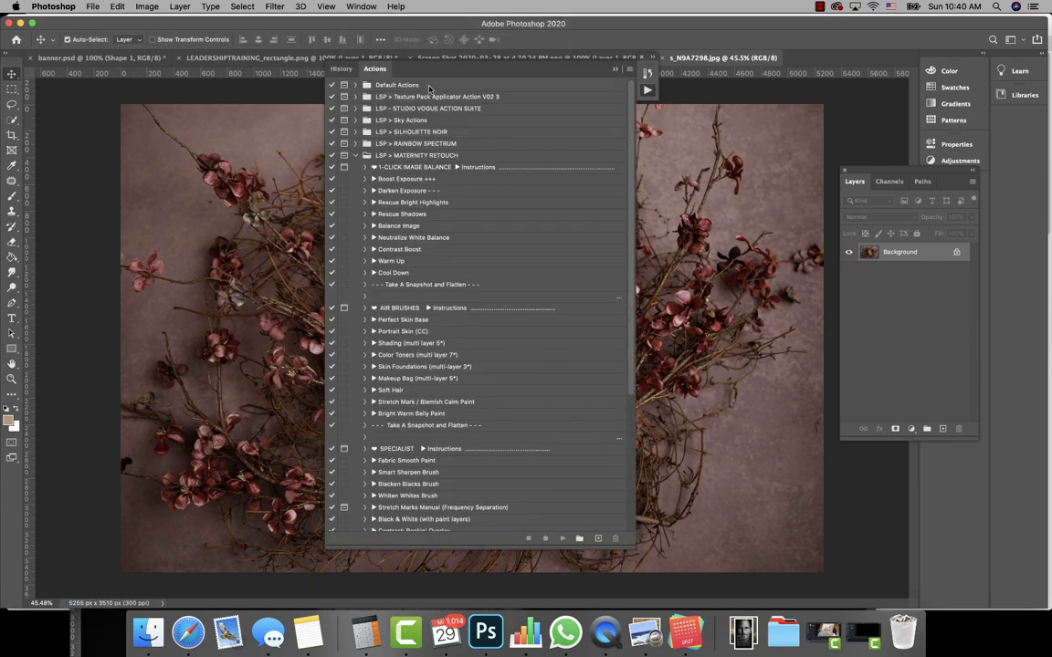
left_click_drag(413, 67, 696, 85)
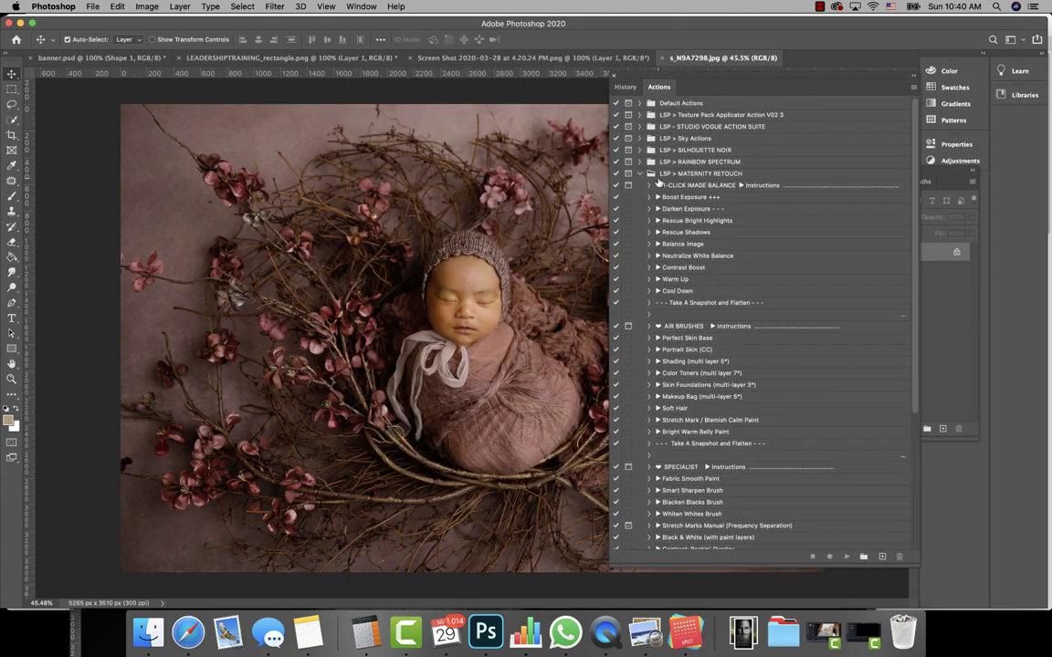
left_click(640, 173)
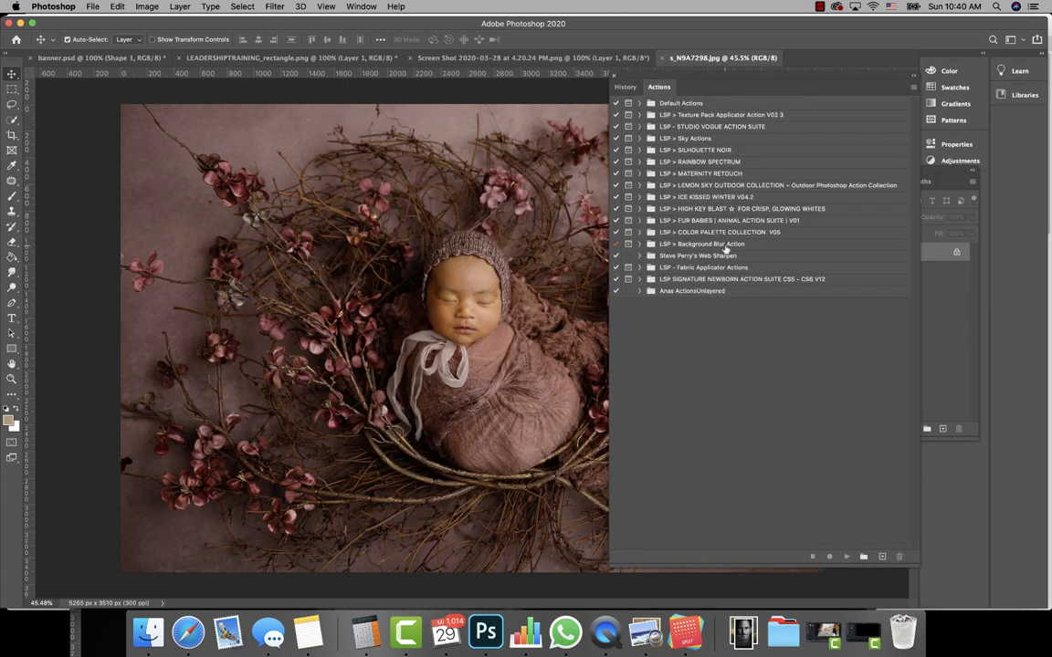
left_click(640, 280)
scroll(764, 319, "down", 5)
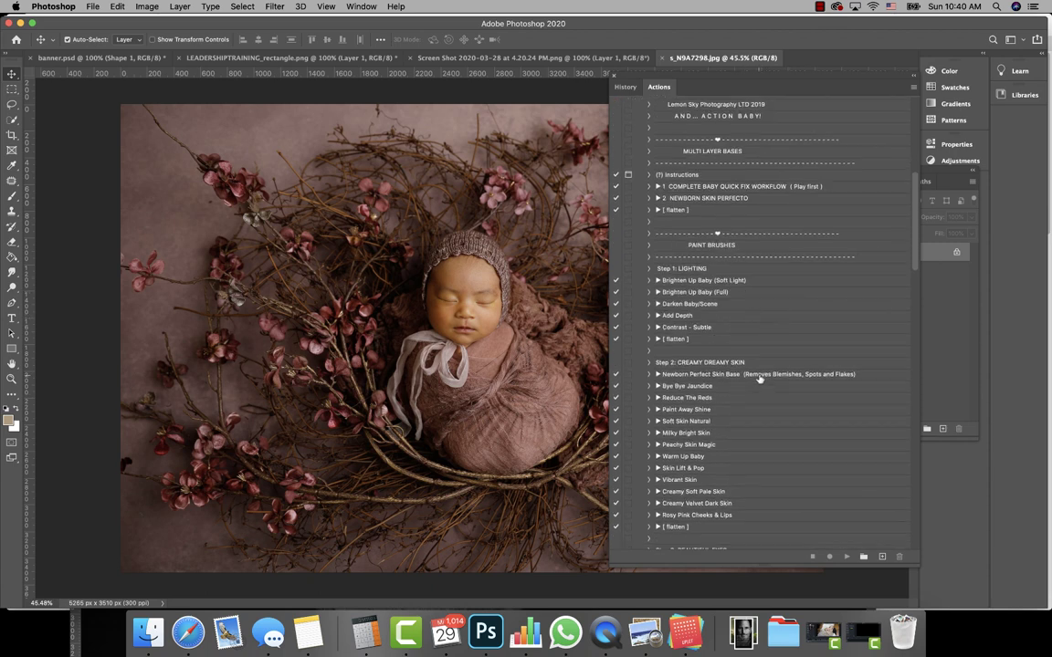
left_click(759, 375)
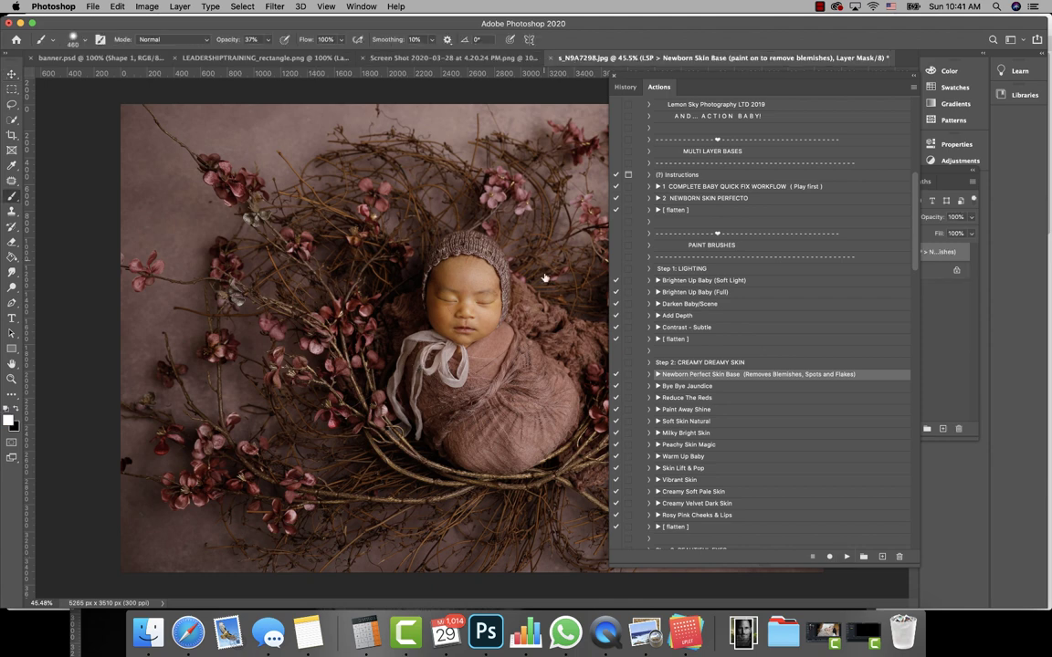
- Zoom to 200% and set the brush to 71 px at 75% opacity for mask painting
left_click(917, 82)
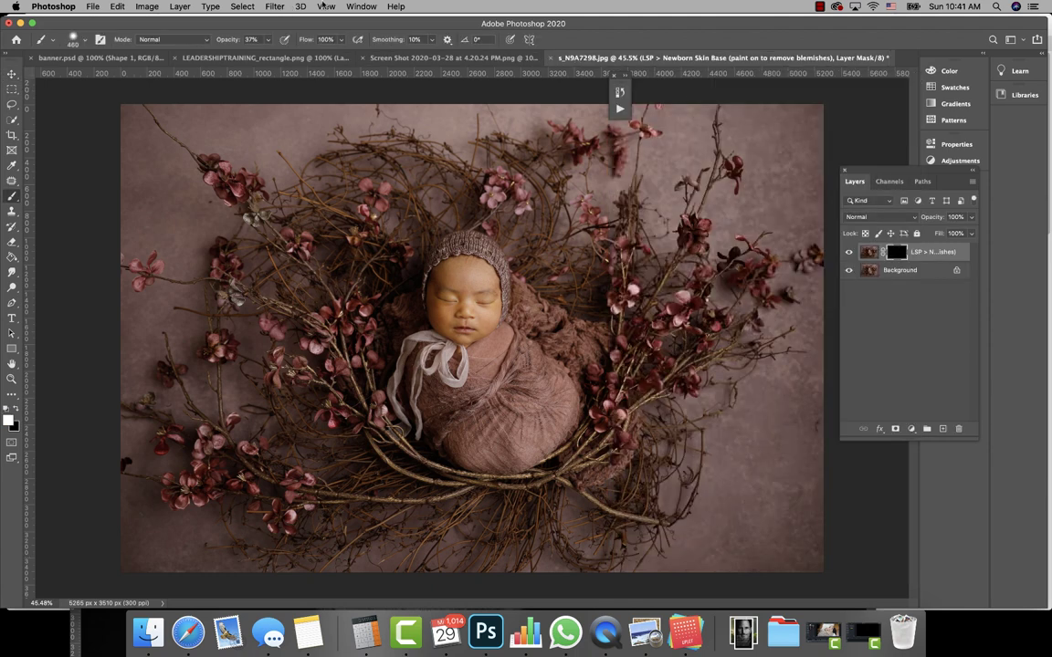
left_click(324, 7)
left_click(333, 154)
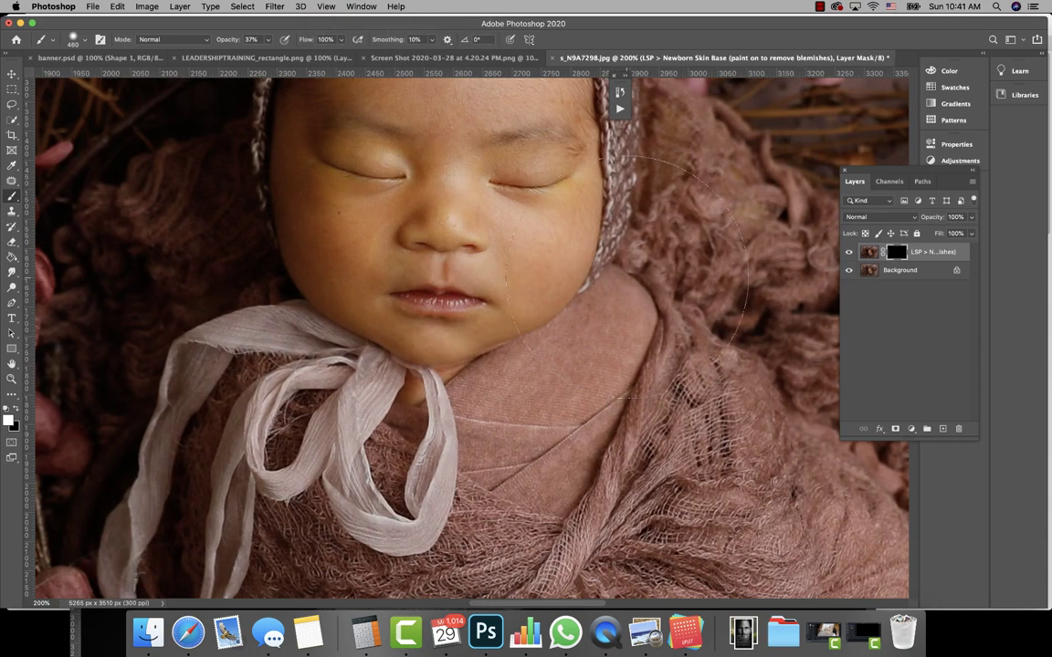
scroll(630, 278, "up", 5)
left_click(79, 43)
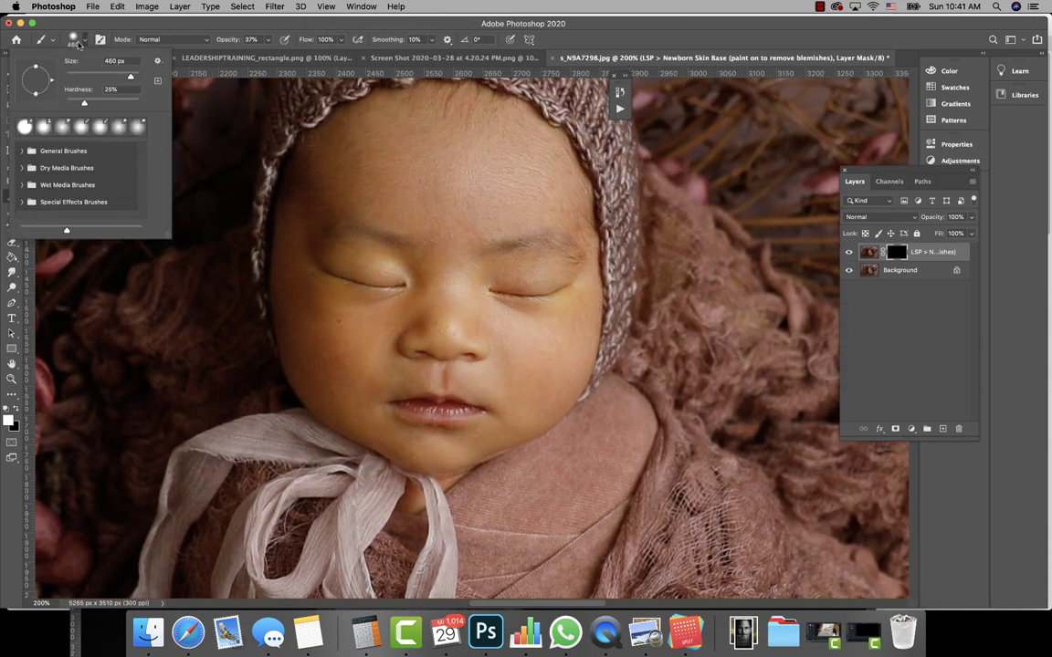
left_click(88, 75)
key("Return")
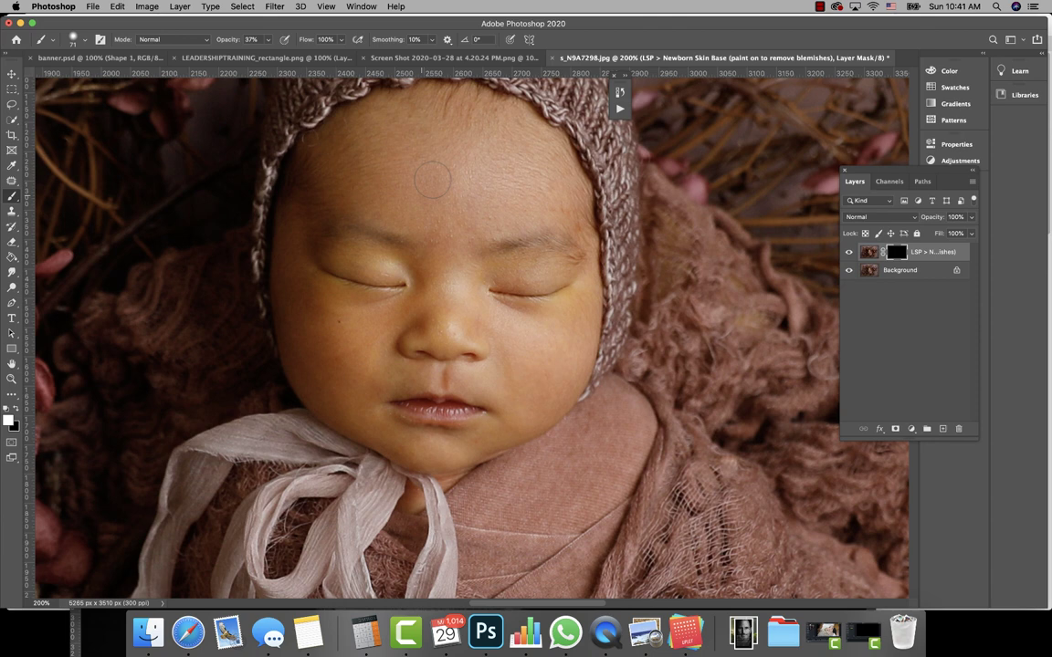
left_click(269, 41)
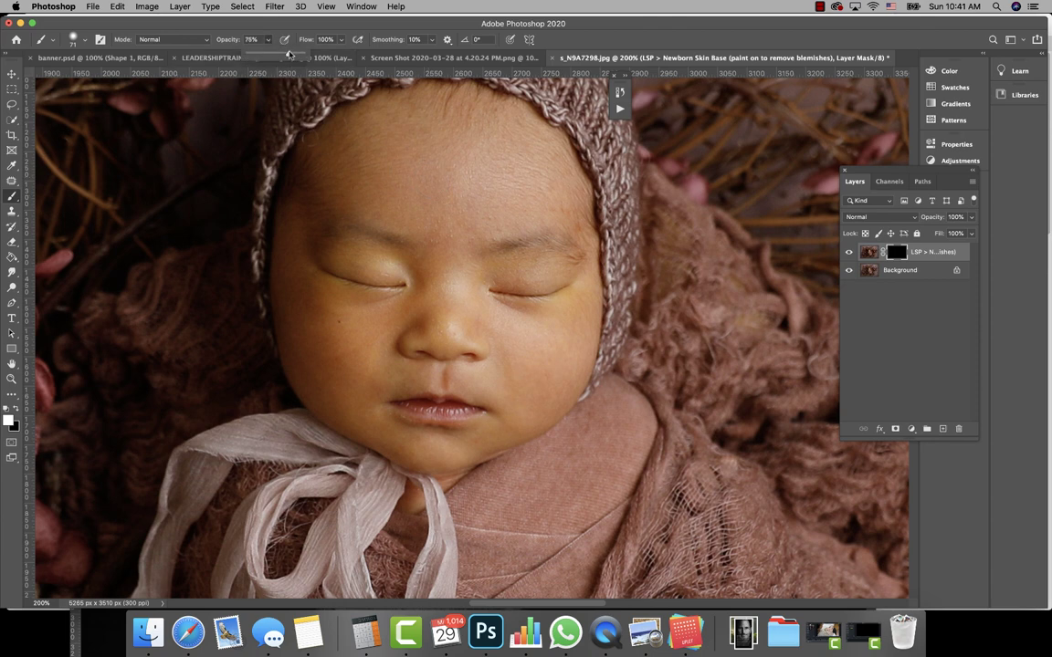
key("Return")
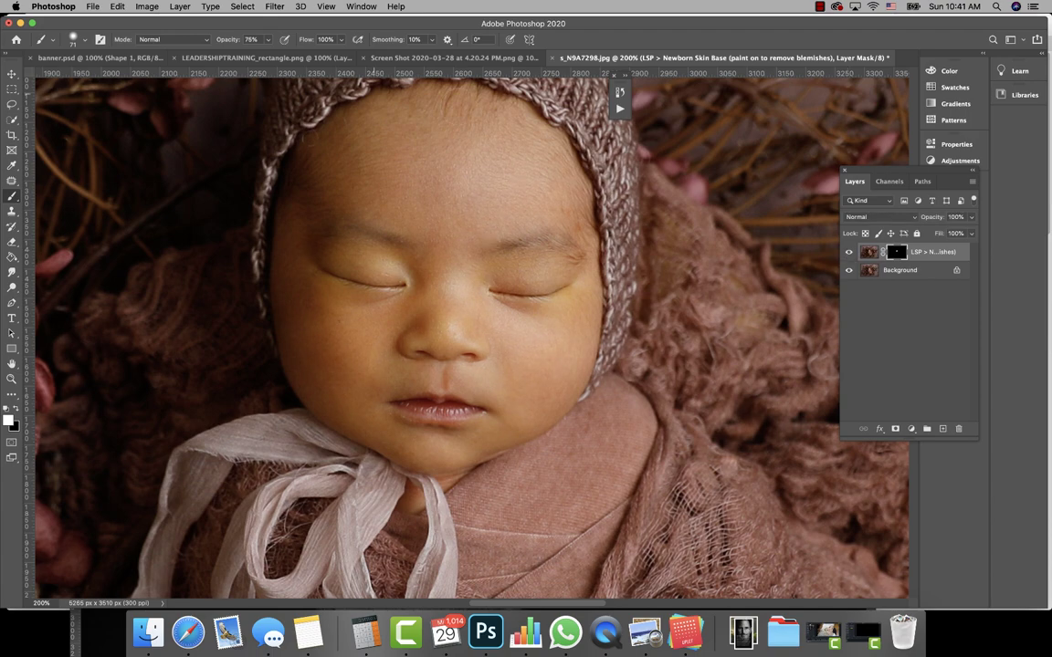
- Flatten the image into the Background and bring back the Actions panel
left_click(172, 5)
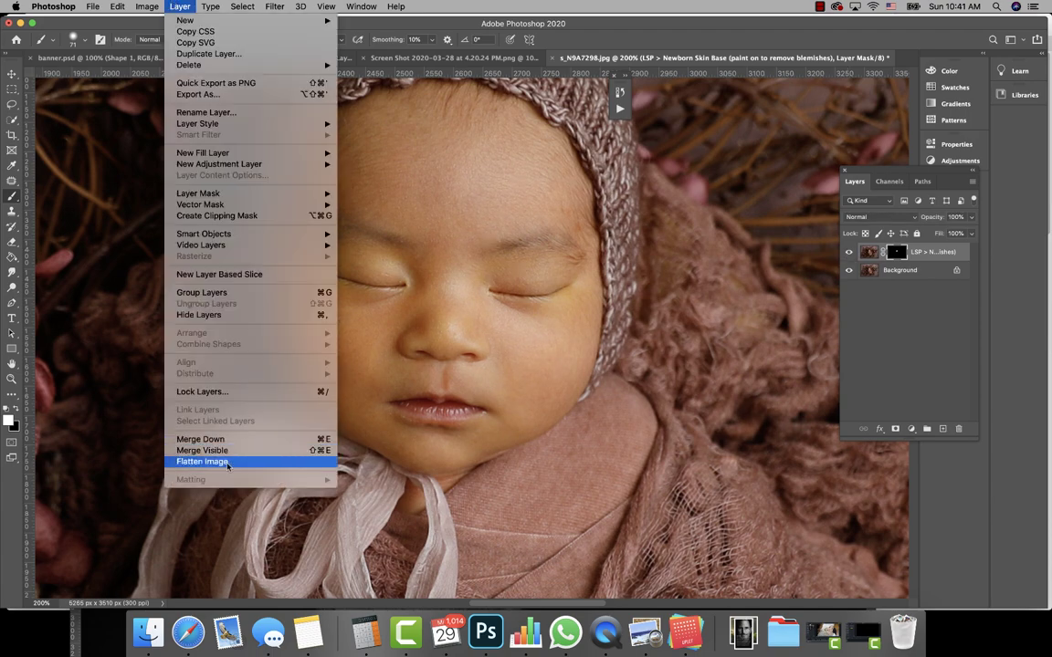
left_click(196, 462)
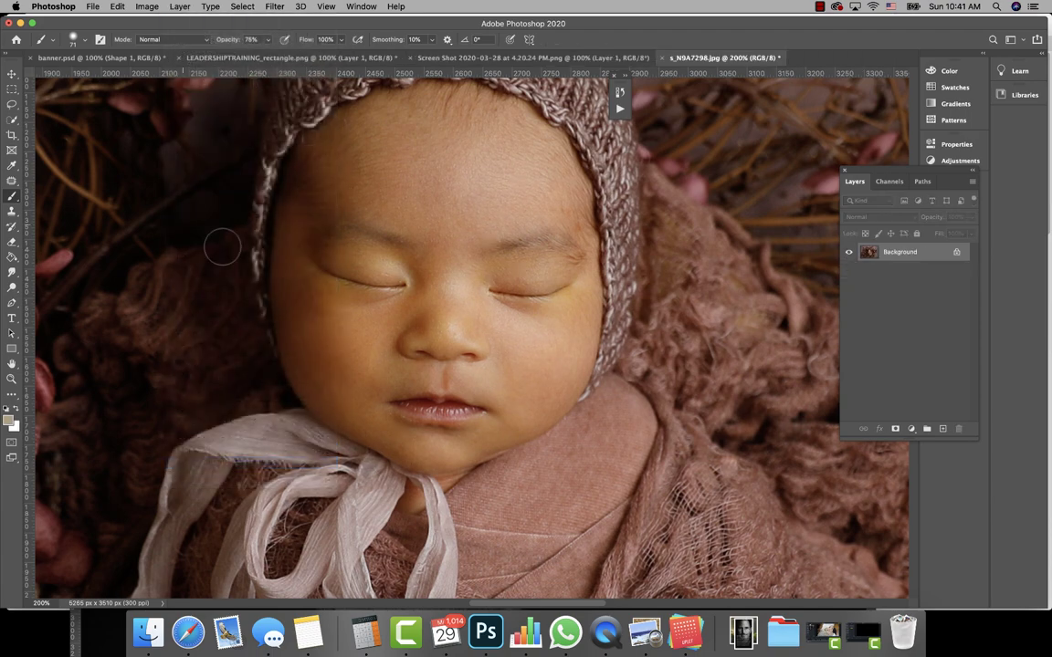
left_click(360, 6)
left_click(380, 90)
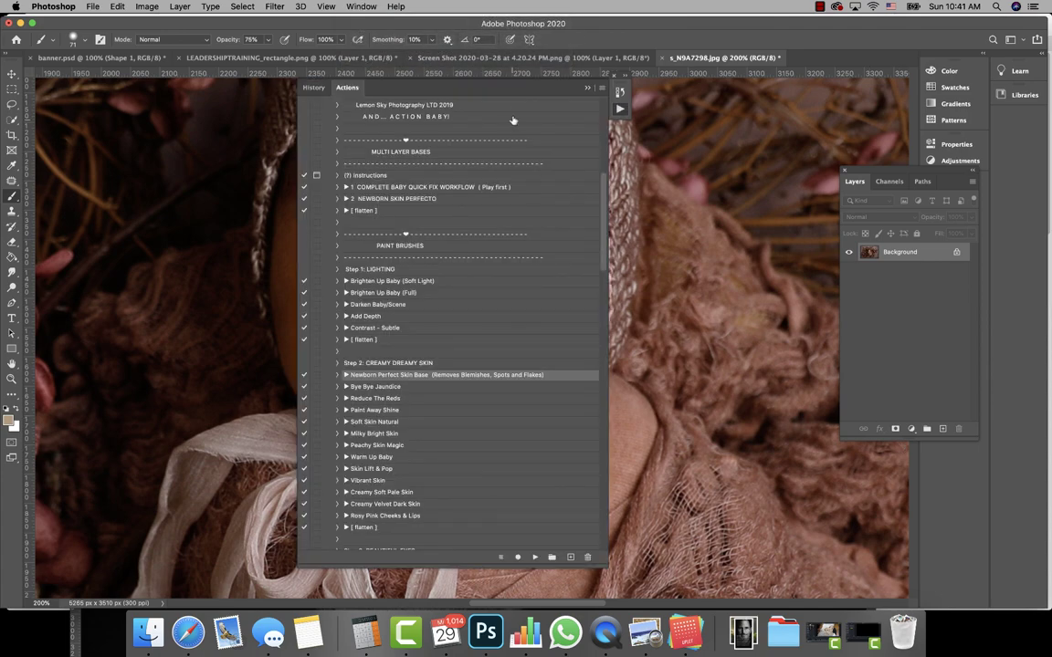
left_click_drag(498, 89, 797, 87)
- Run the Go Away Yellow action on the photo
scroll(774, 388, "down", 4)
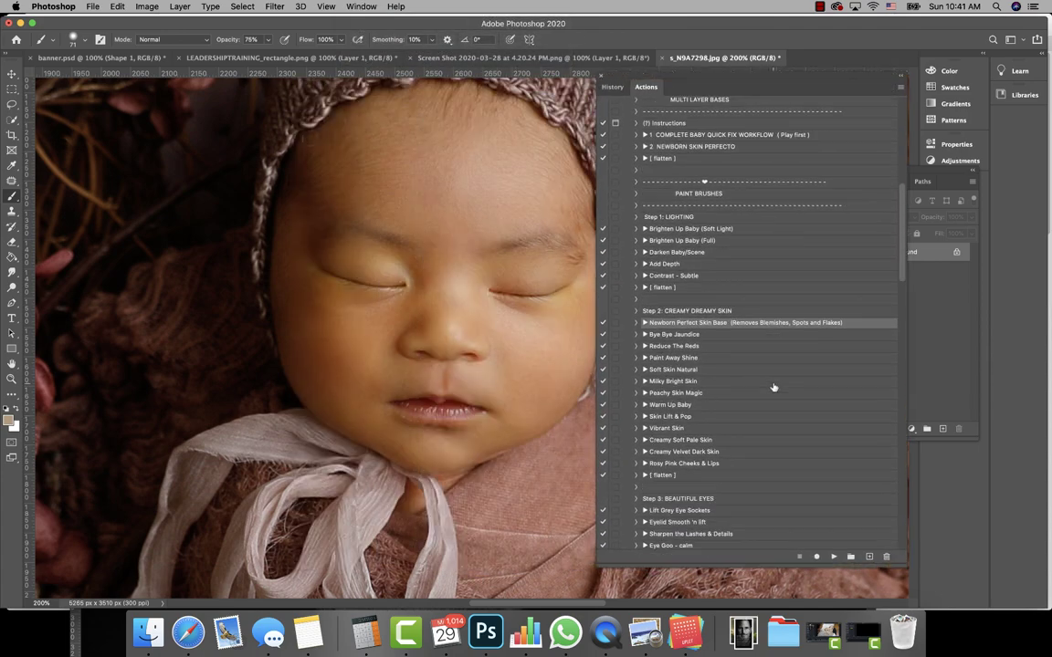
scroll(773, 388, "down", 5)
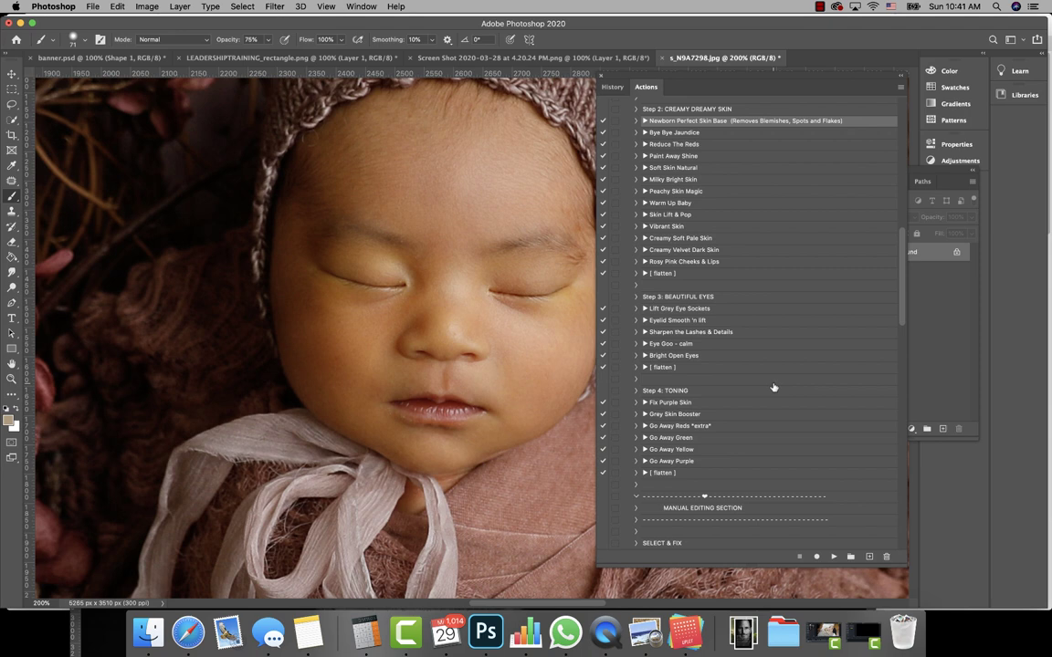
left_click(701, 445)
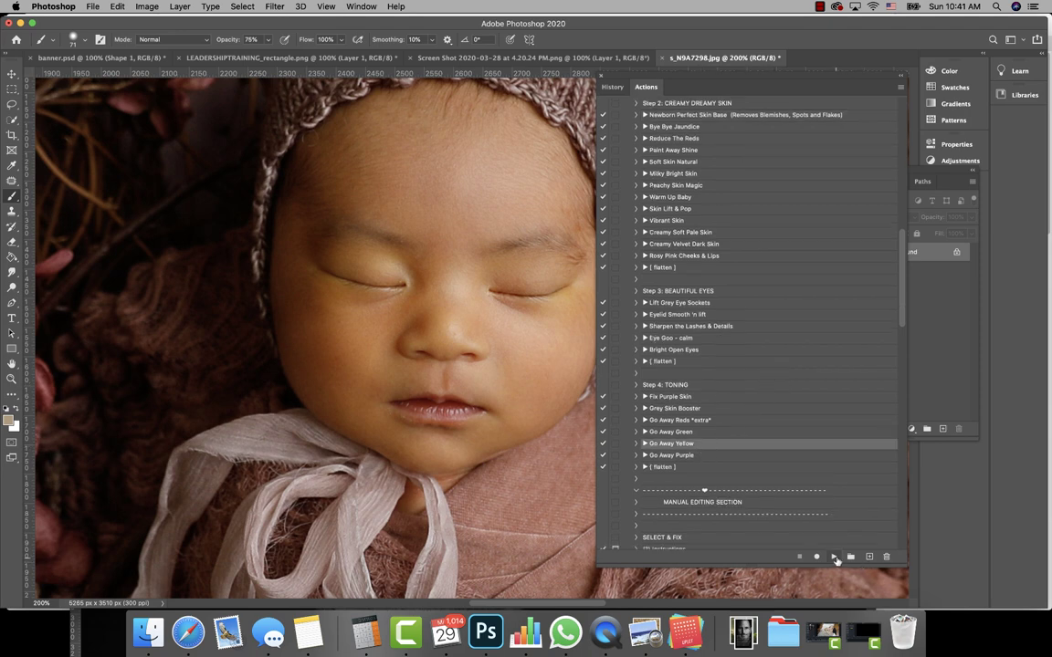
left_click(832, 554)
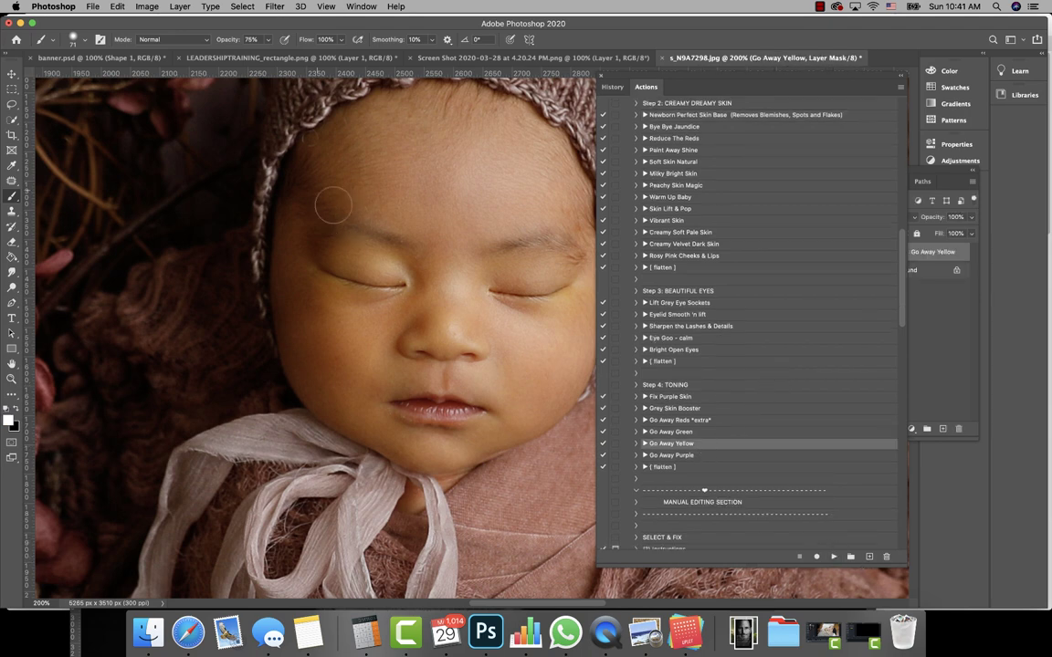
- Set the brush to 178 px at 37% opacity to paint the mask
left_click(92, 42)
left_click(116, 75)
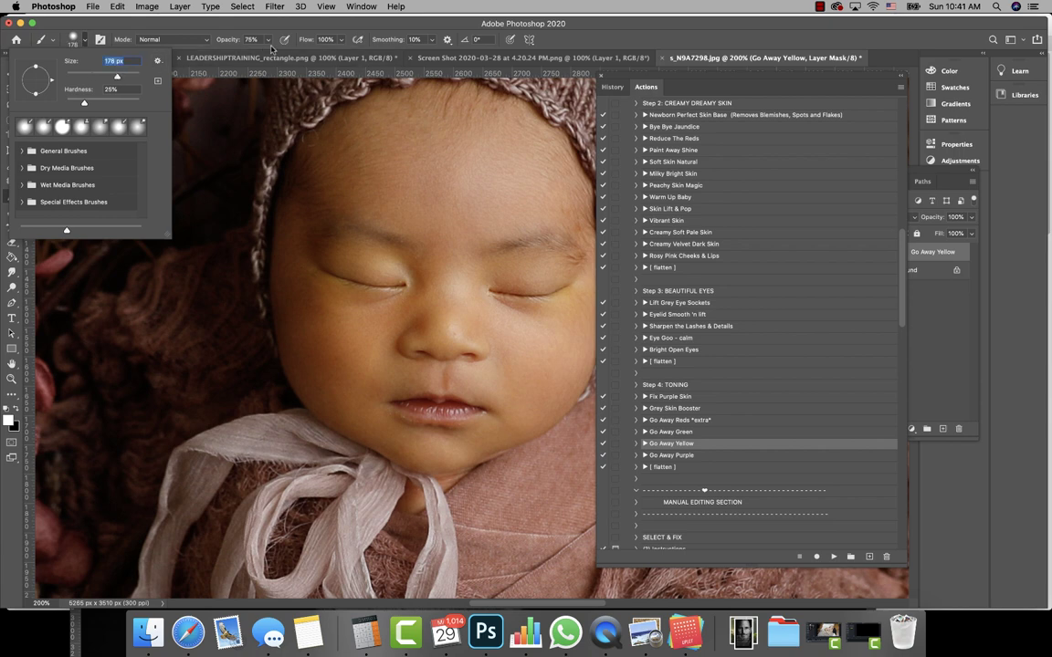
left_click(270, 41)
left_click(248, 55)
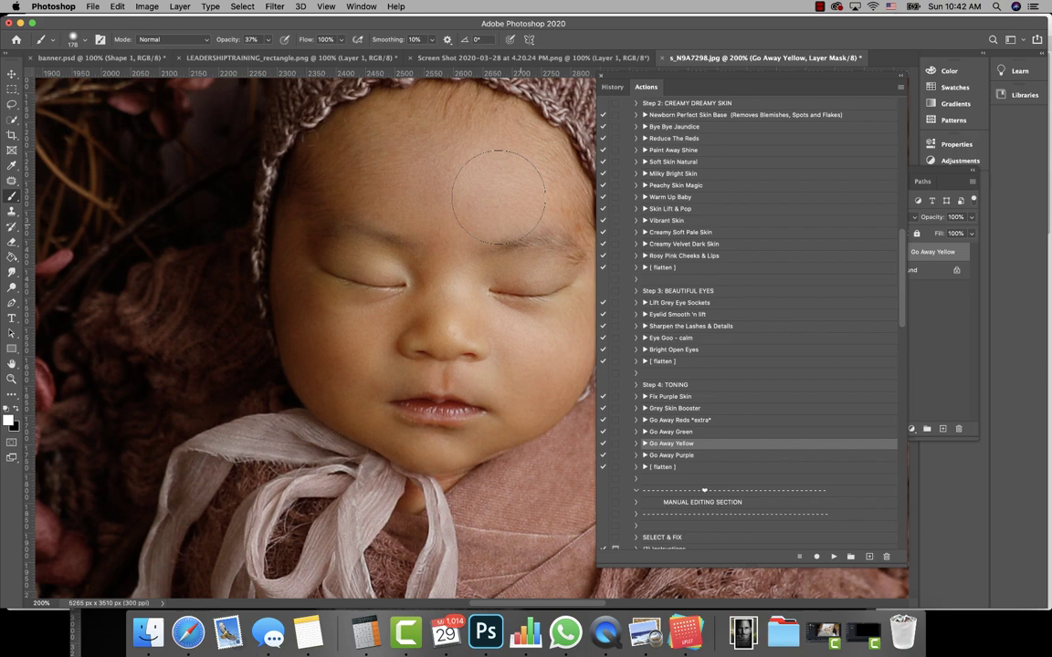
- Toggle the Go Away Yellow layer off and on to compare the result
left_click_drag(723, 83, 74, 100)
left_click(849, 251)
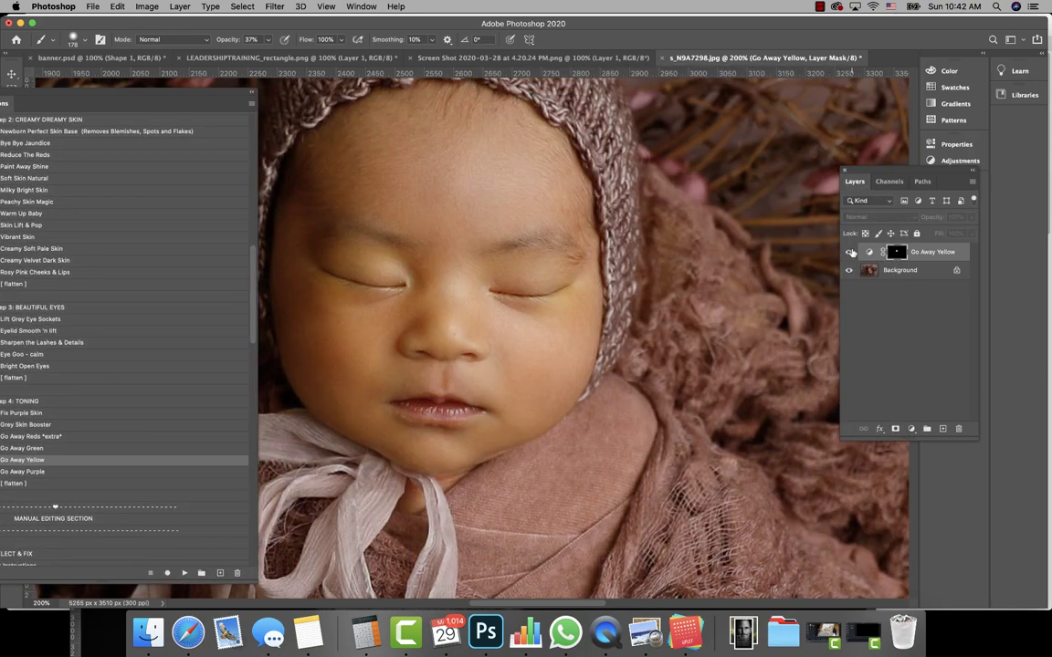
left_click(850, 252)
left_click(850, 252)
left_click(850, 252)
- Flatten the image, patch the spot beside the lower lip, and zoom out
left_click(179, 7)
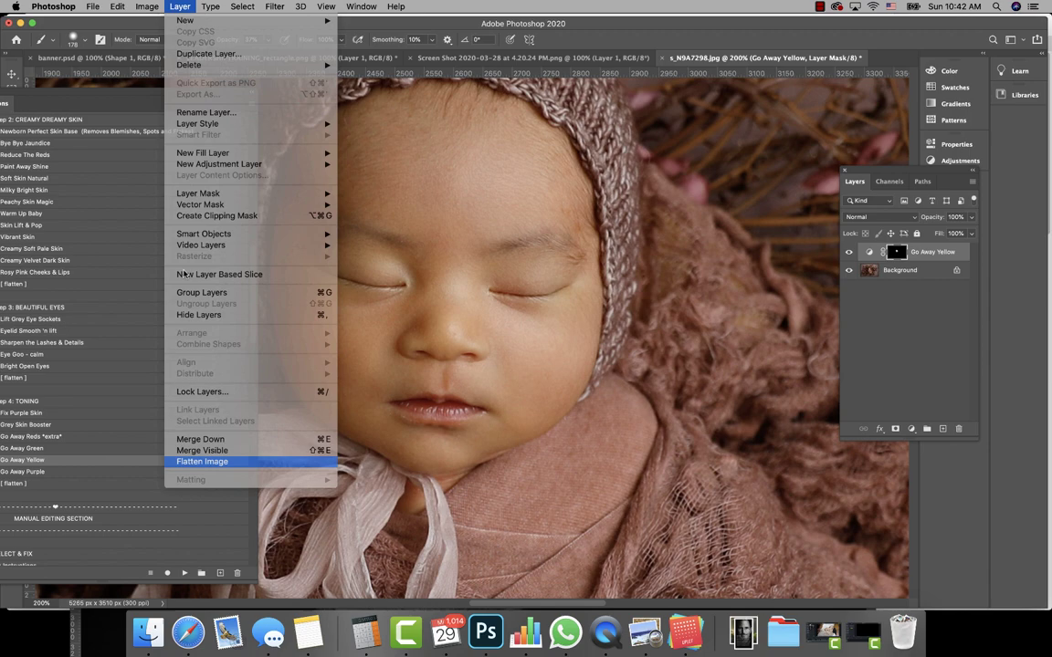
left_click(203, 462)
left_click(249, 94)
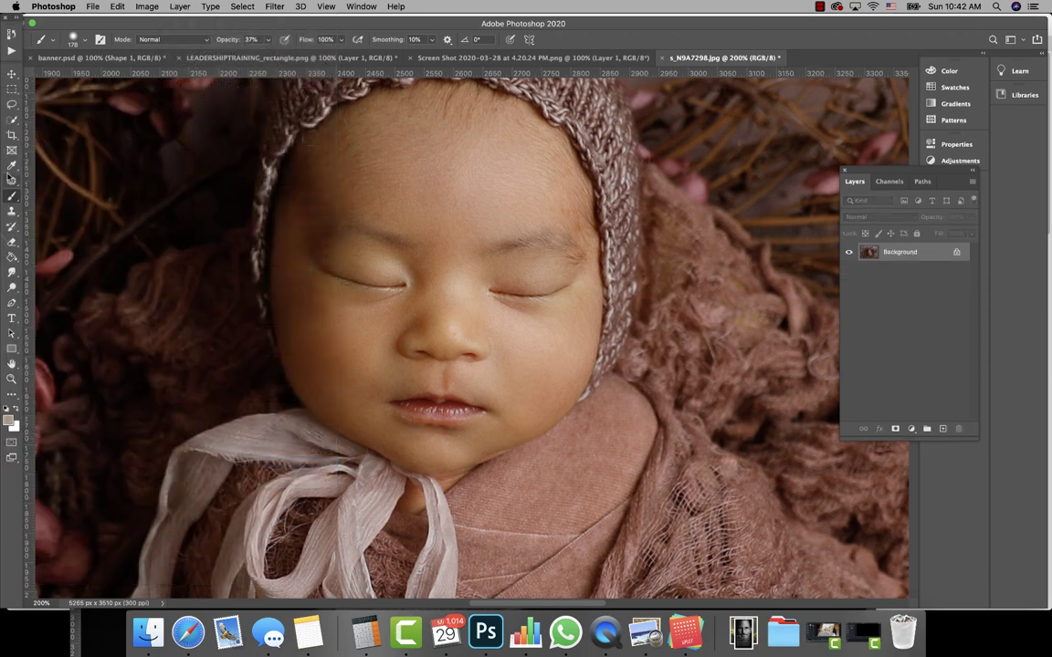
left_click(11, 181)
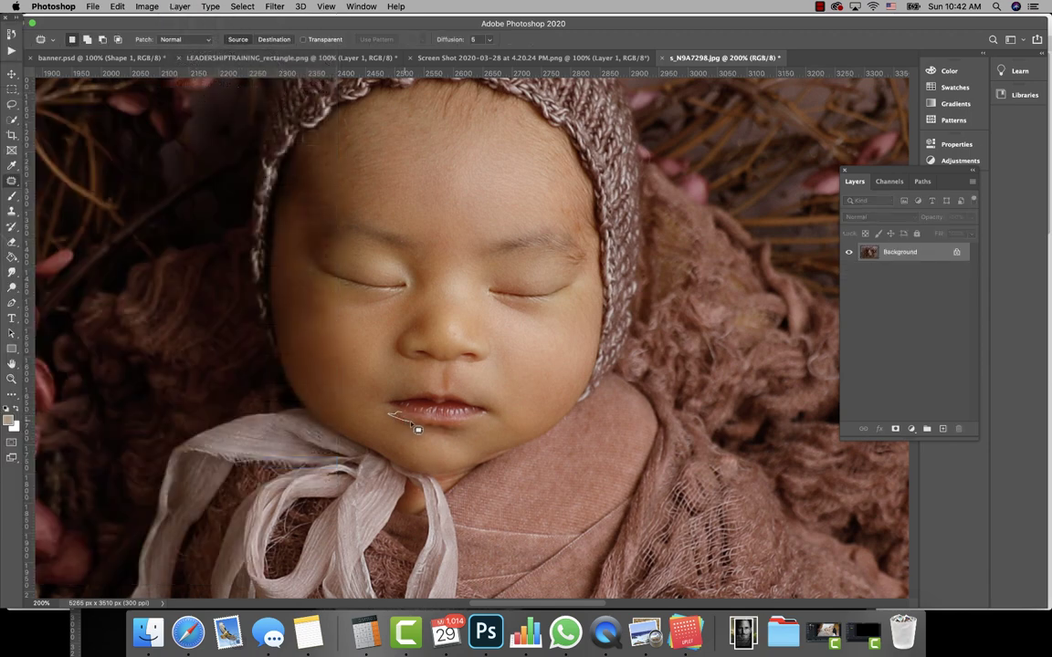
key("super+minus")
key("super+minus")
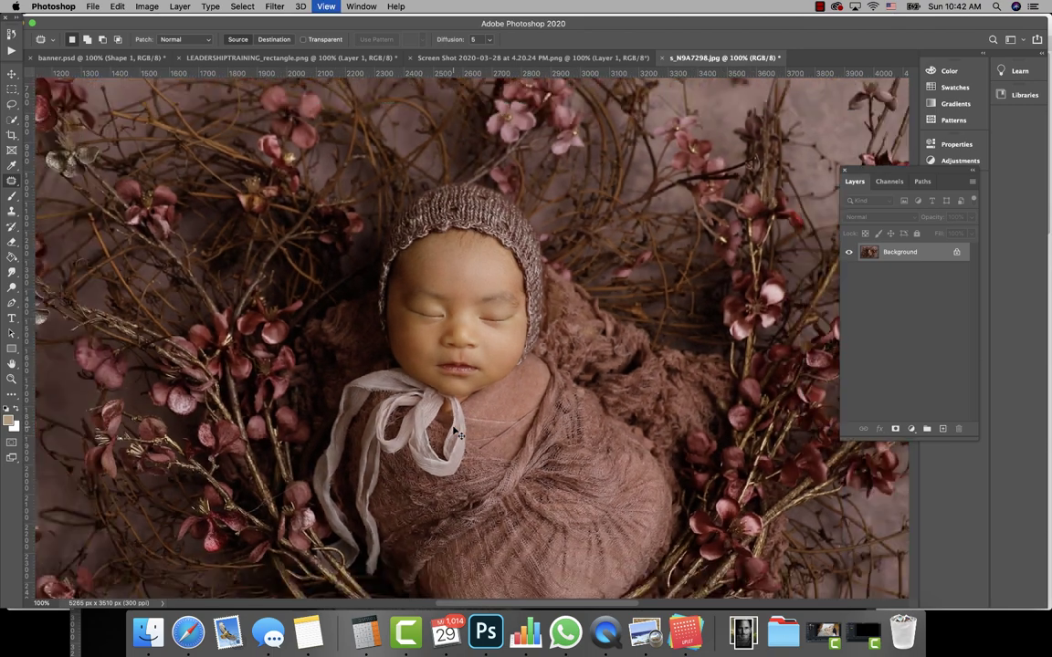
- Compare the original and Snapshot 1 in the History panel, then return to Actions
left_click(361, 6)
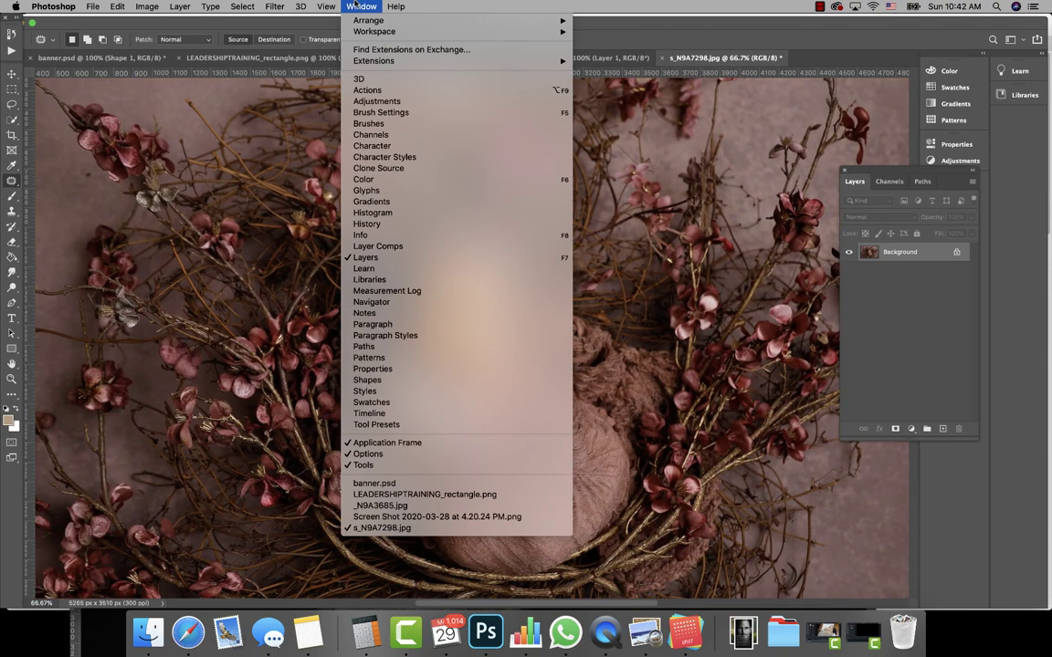
left_click(343, 202)
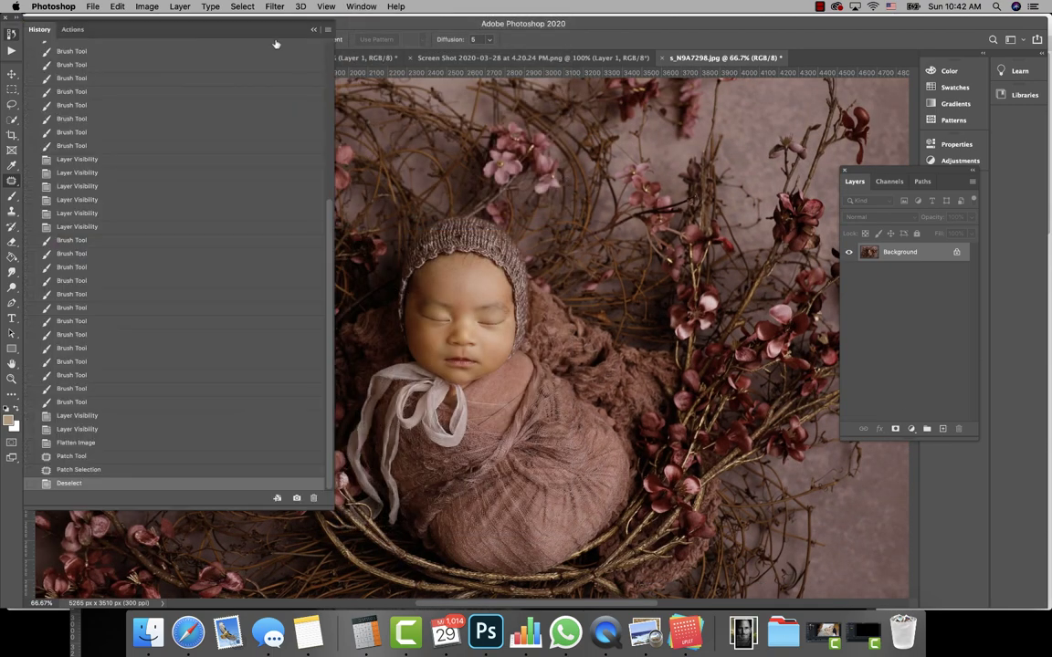
left_click_drag(239, 30, 911, 30)
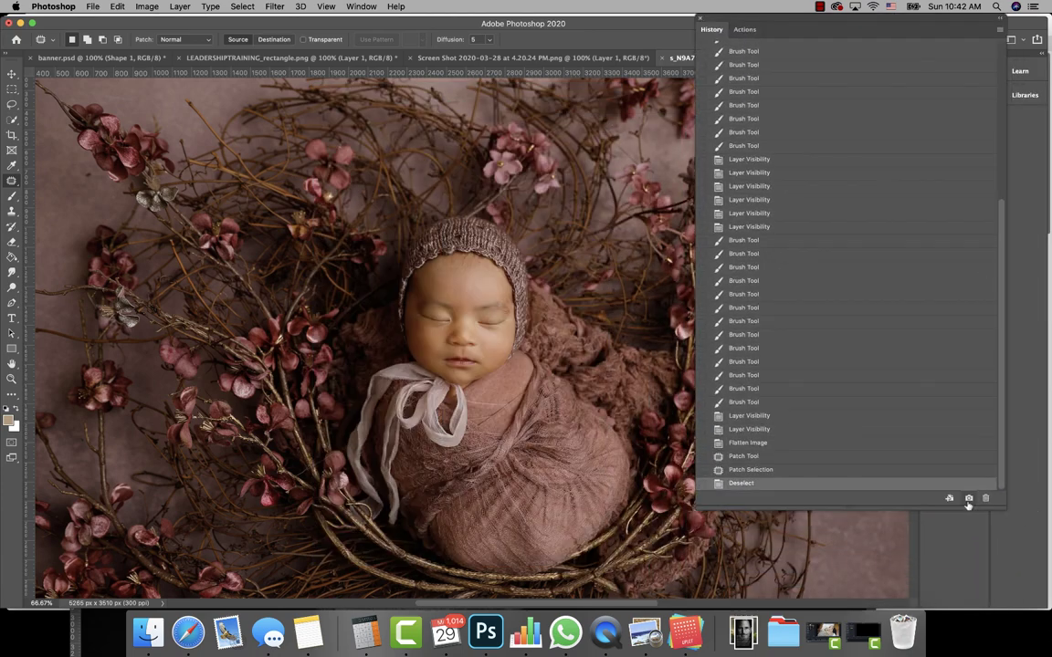
scroll(819, 308, "up", 10)
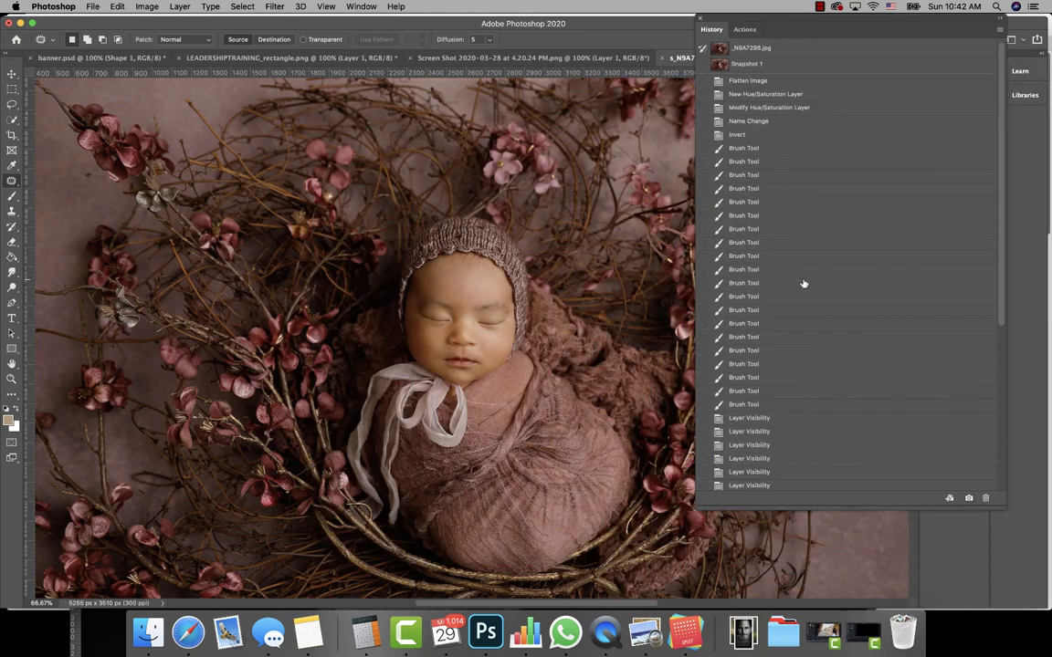
left_click(758, 47)
left_click(758, 65)
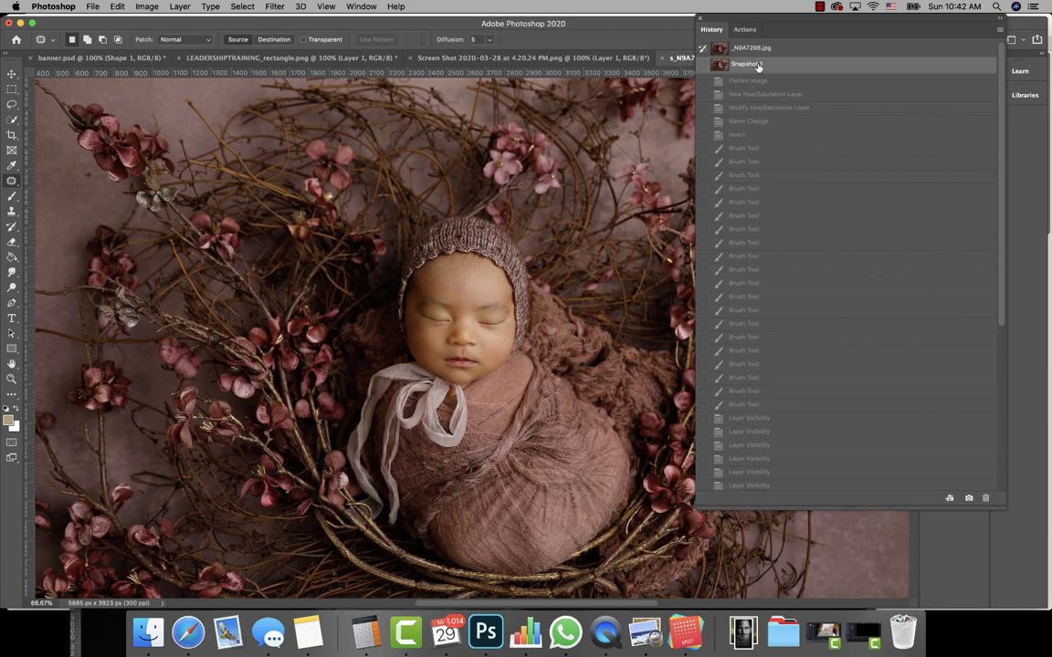
left_click(749, 31)
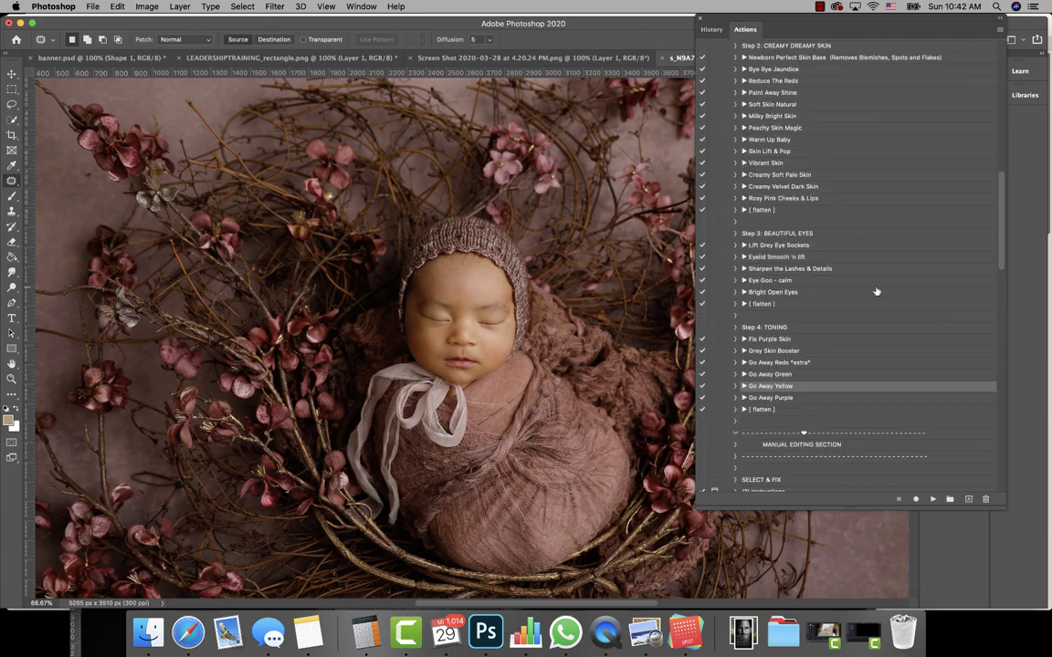
- Run Sharpen the Lashes & Details on the baby's eyes and fit the photo on screen
left_click(830, 269)
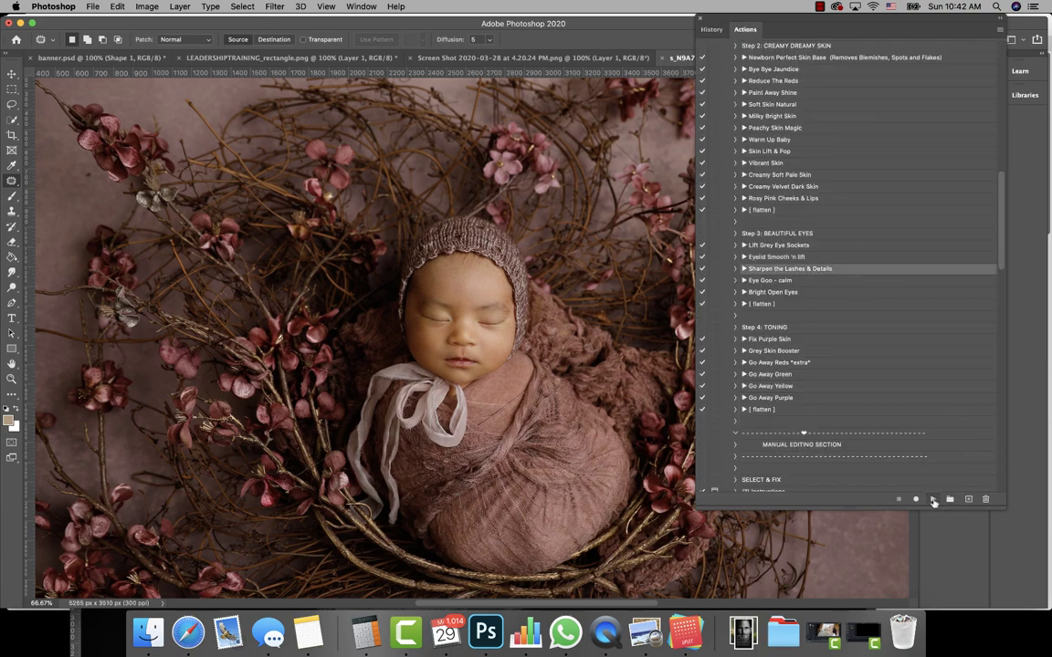
left_click(12, 195)
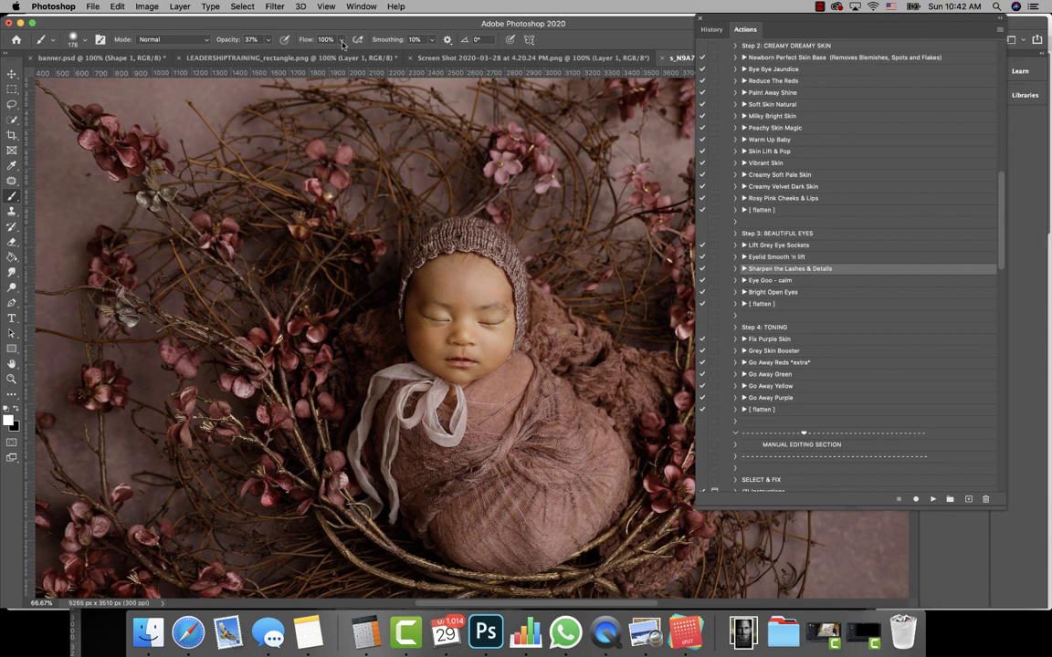
left_click(329, 8)
left_click(319, 107)
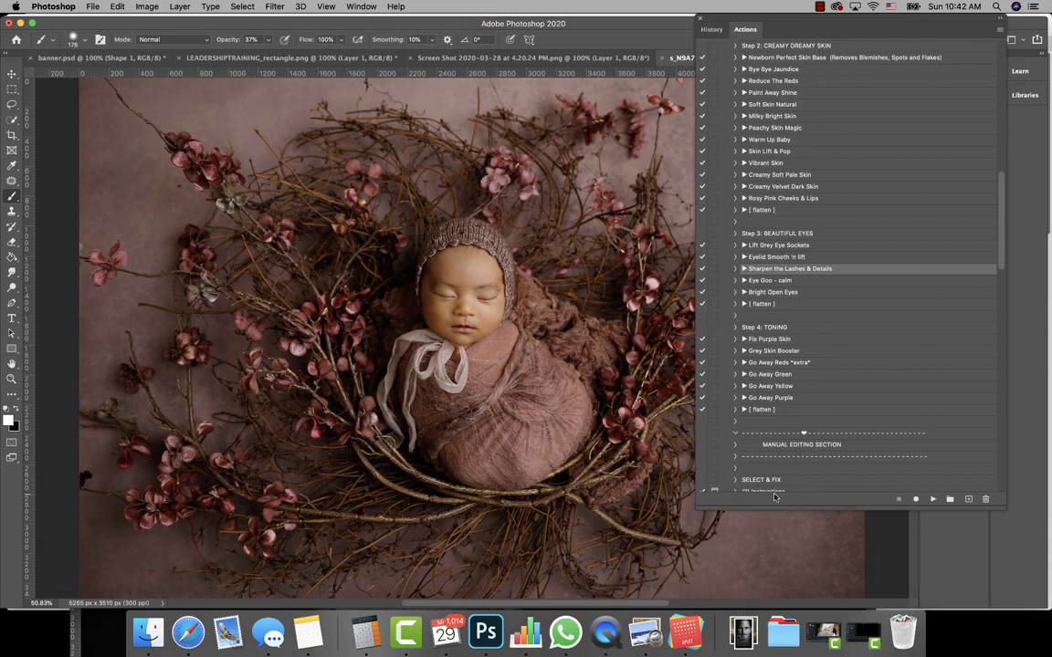
- Merge all visible layers into one
left_click(180, 6)
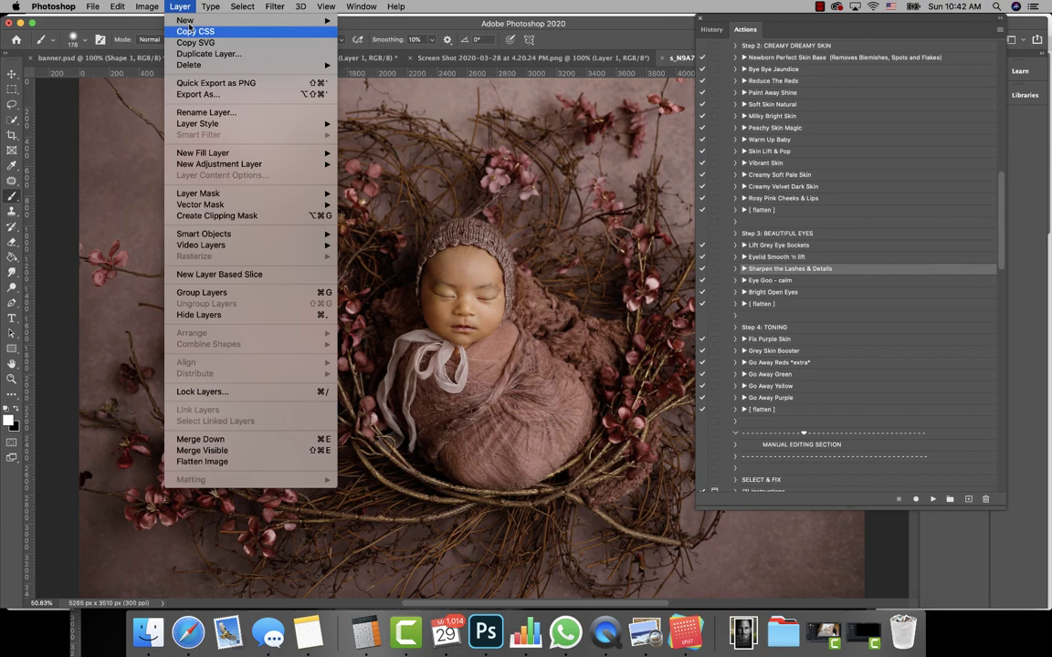
left_click(283, 457)
left_click(211, 6)
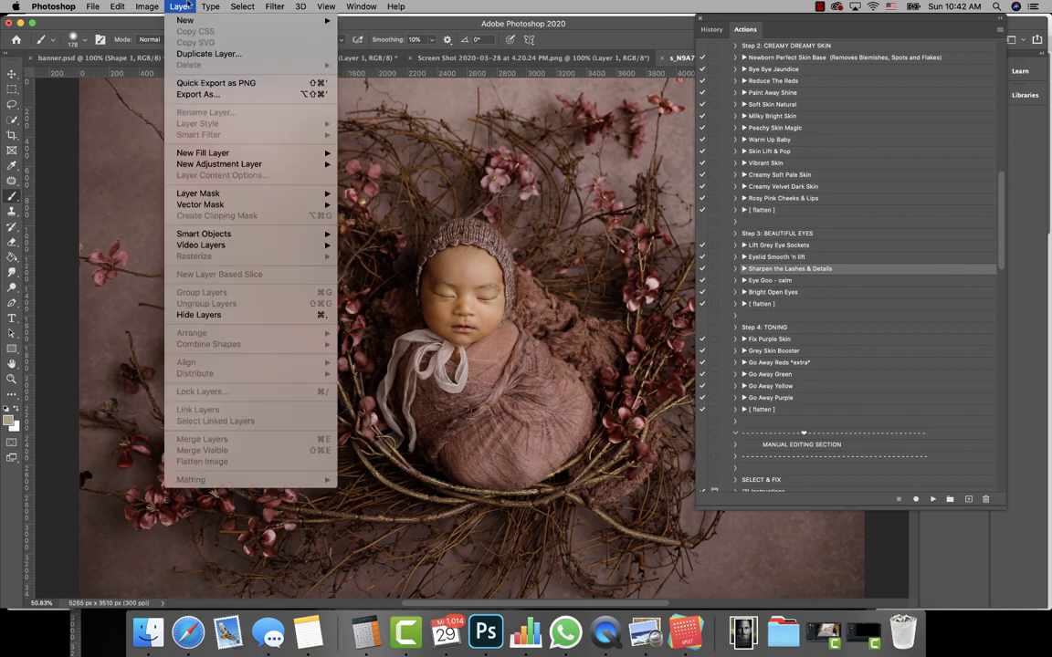
- Run the Vignette action from LSP - STUDIO VOGUE ACTION SUITE, then zoom out
left_click(887, 89)
scroll(868, 101, "up", 15)
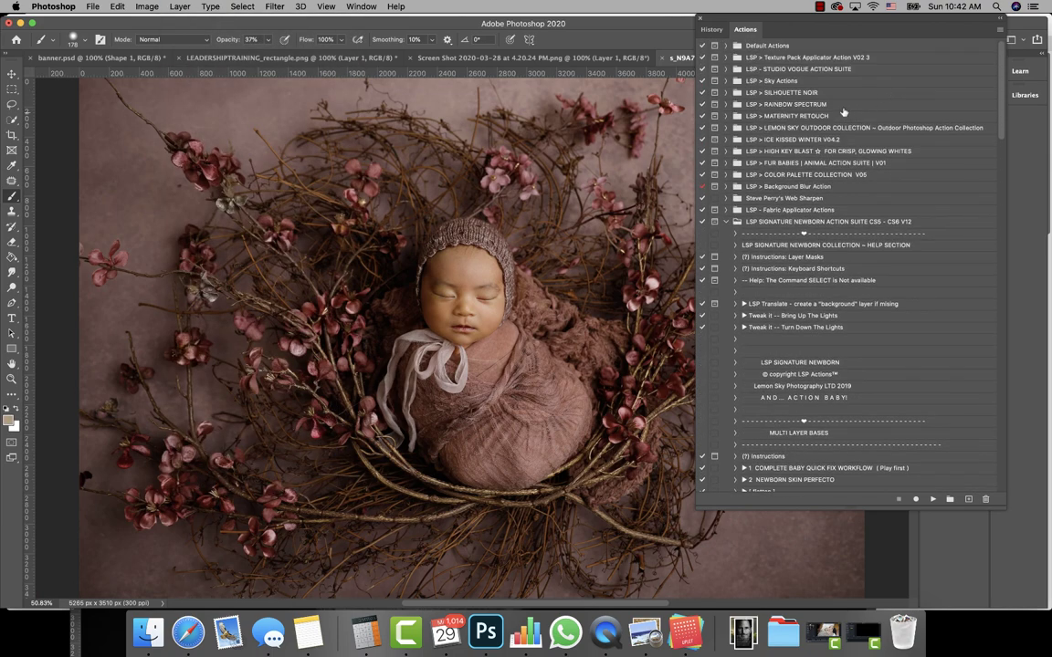
left_click(726, 222)
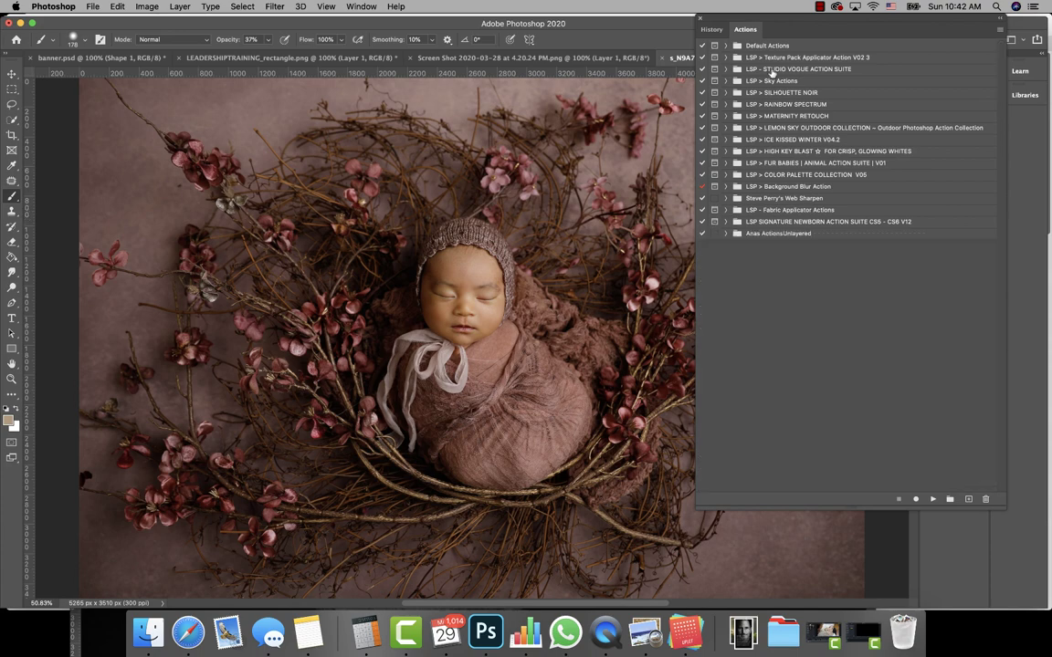
left_click(726, 70)
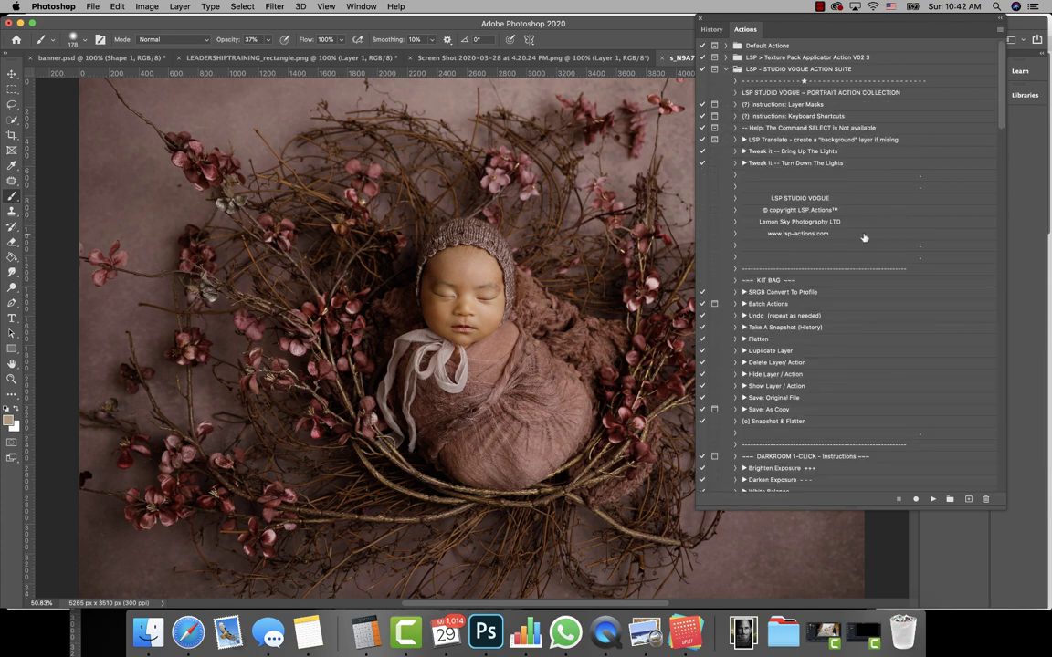
scroll(862, 236, "down", 15)
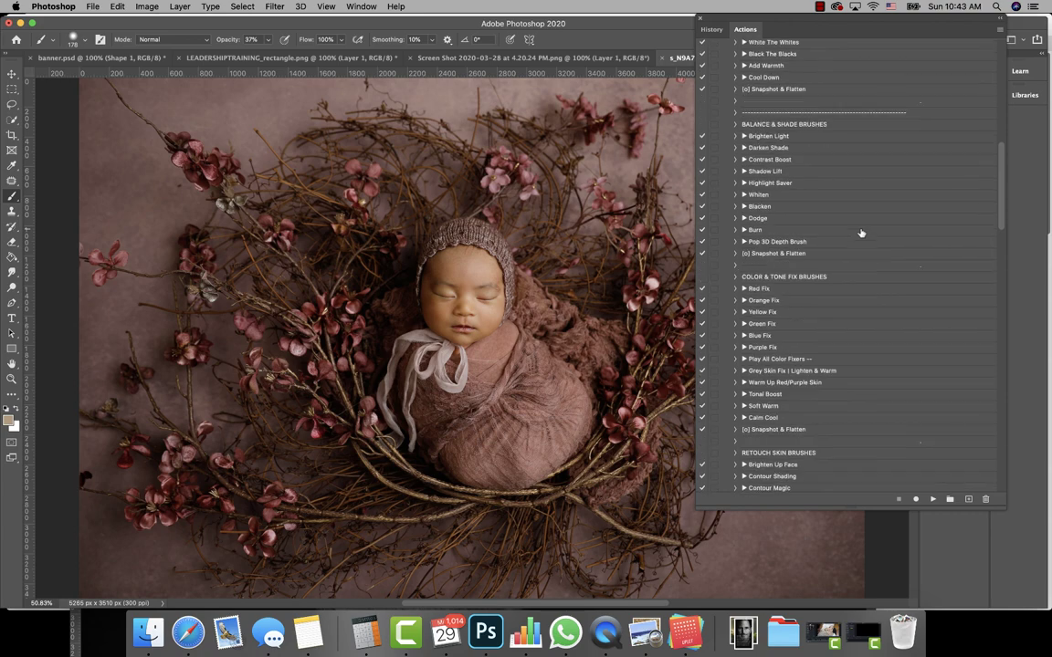
scroll(861, 234, "down", 15)
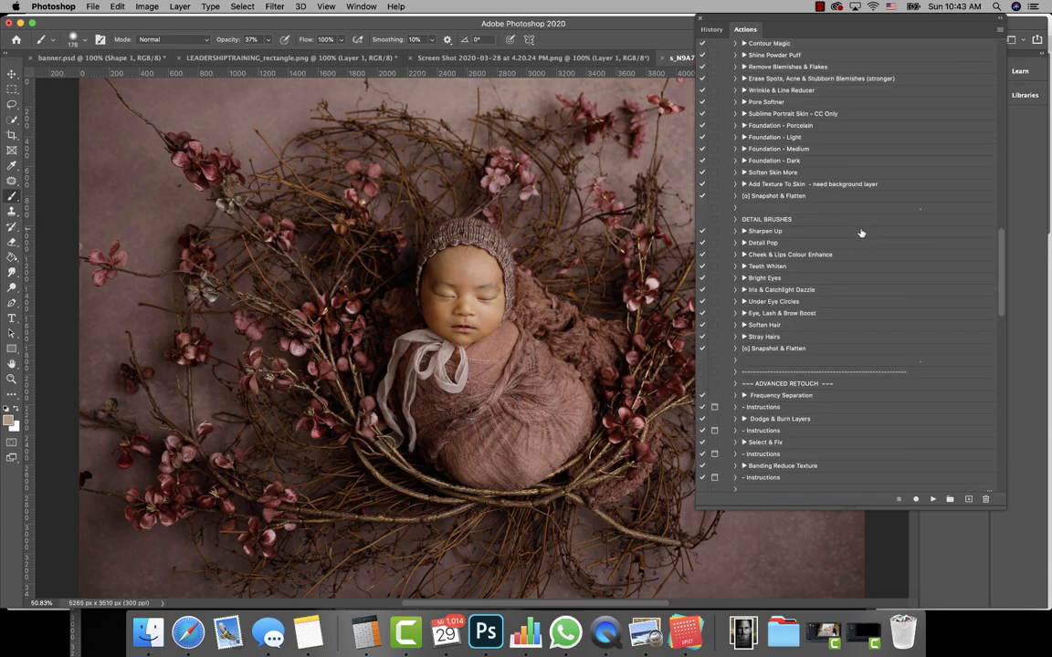
scroll(861, 234, "down", 15)
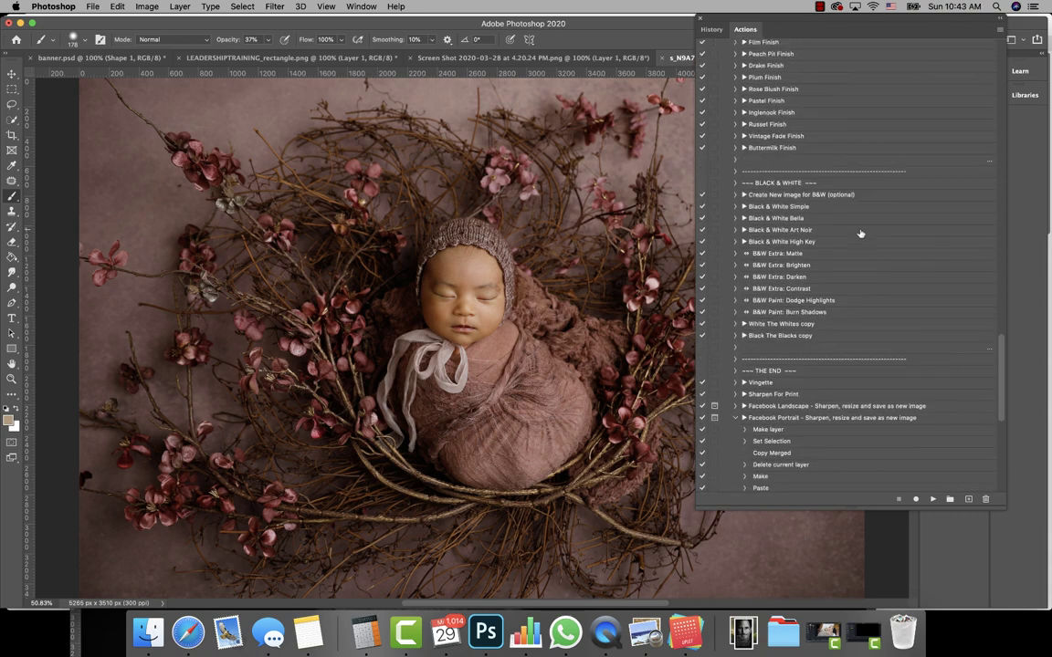
scroll(860, 235, "down", 3)
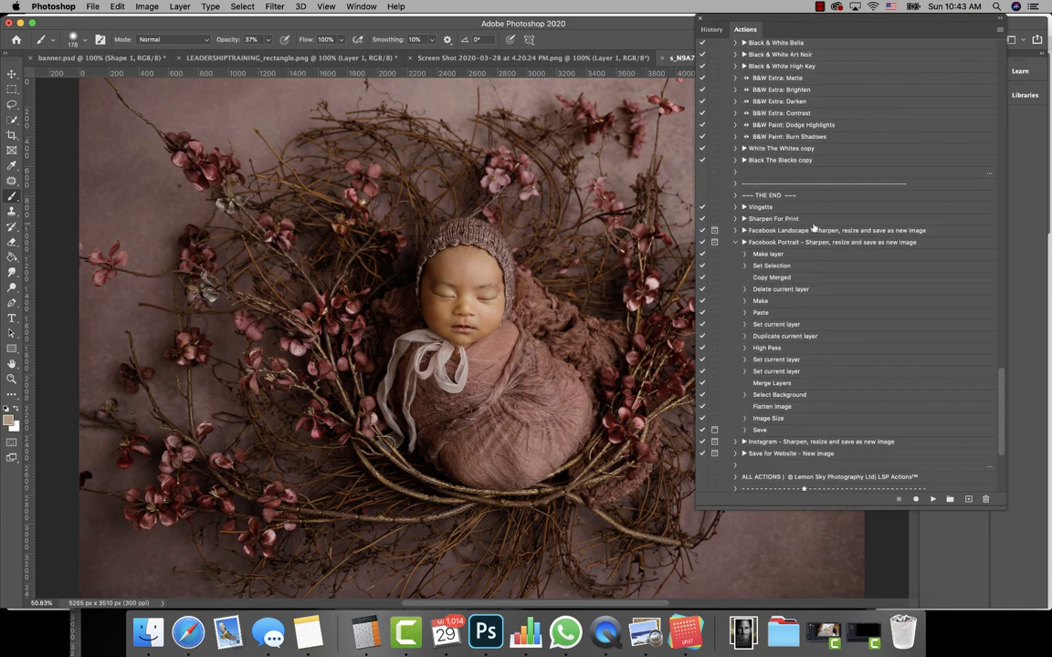
left_click(781, 208)
left_click(932, 499)
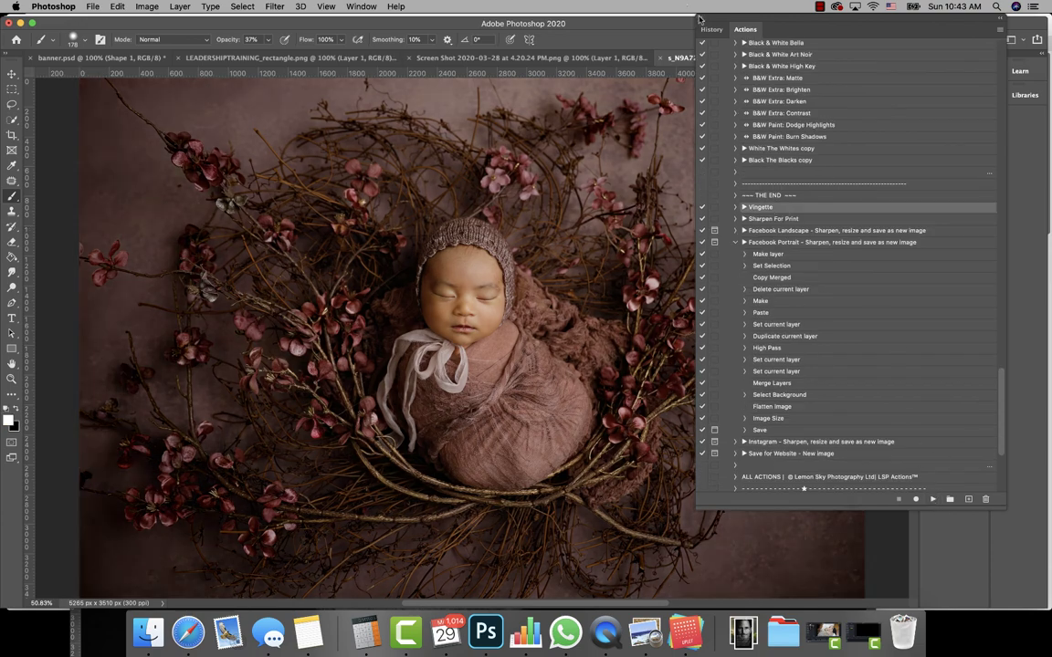
key("super+minus")
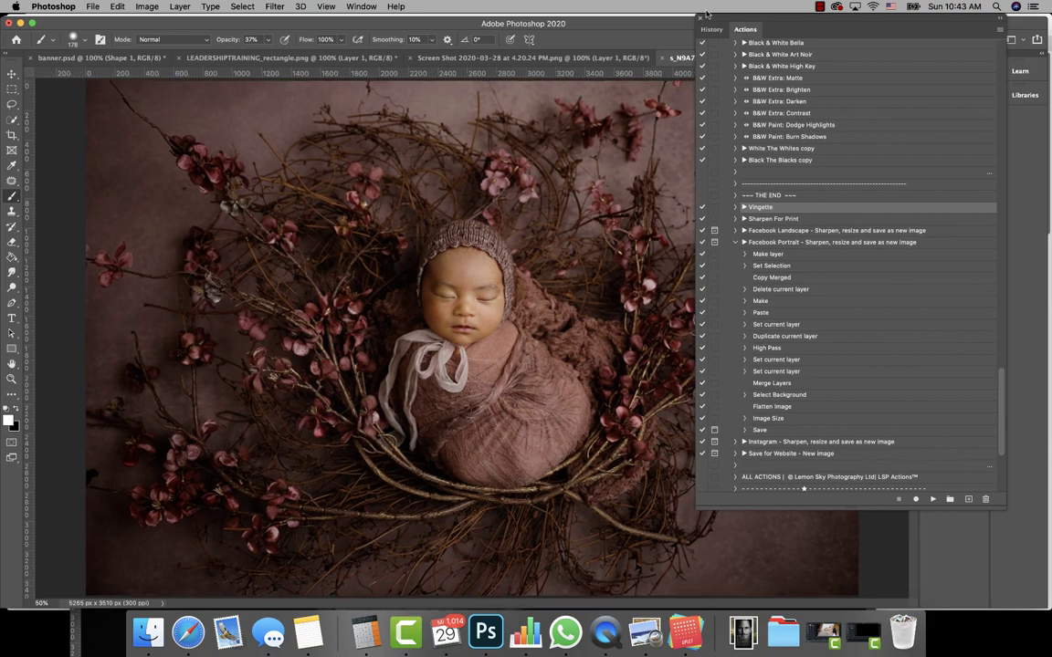